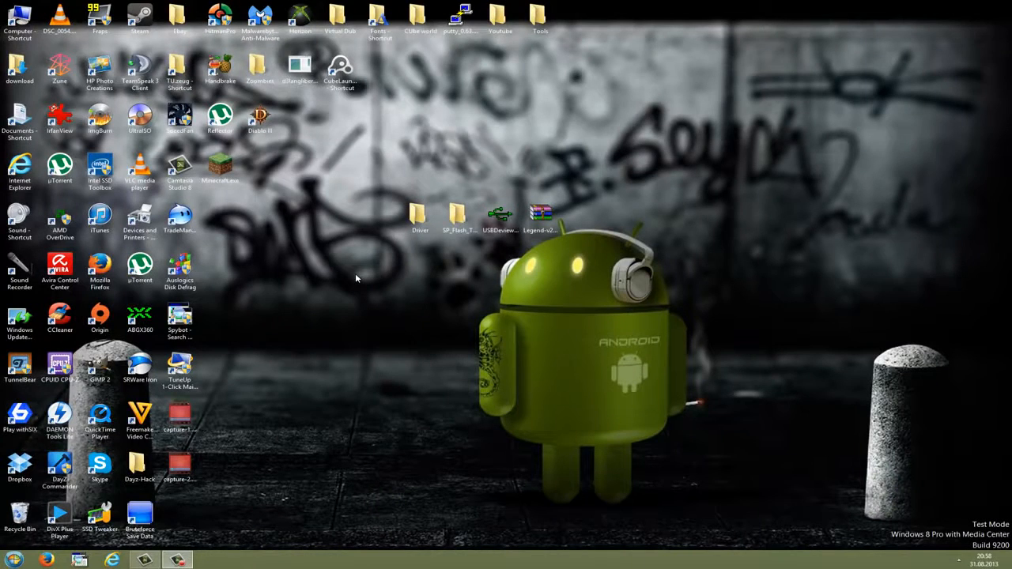
# - Examine the Driver folder, SP Flash Tool folder, USBDeview program and Legend archive on the desktop
pyautogui.click(460, 224)
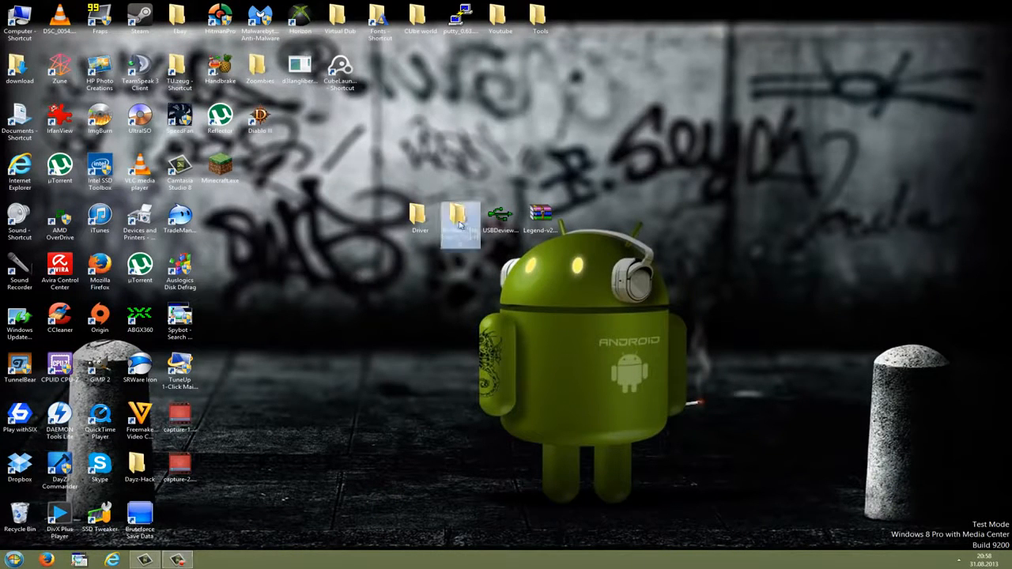
pyautogui.click(471, 258)
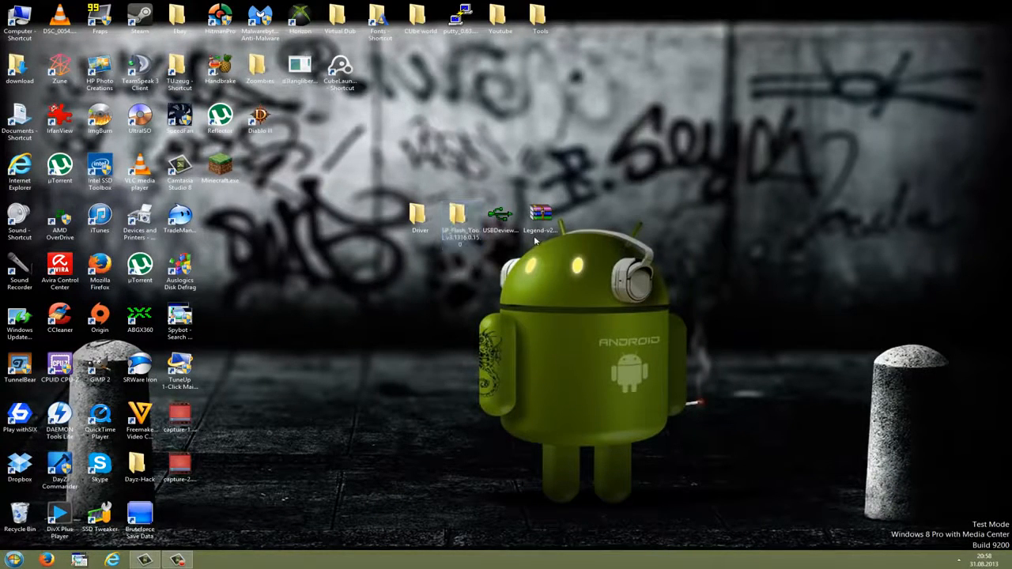
pyautogui.click(537, 229)
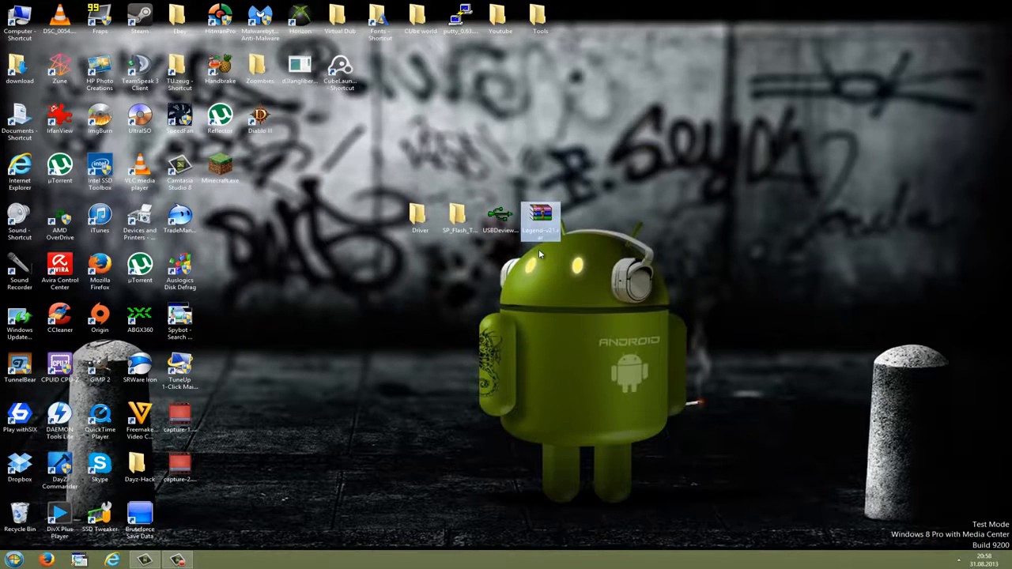
pyautogui.click(452, 254)
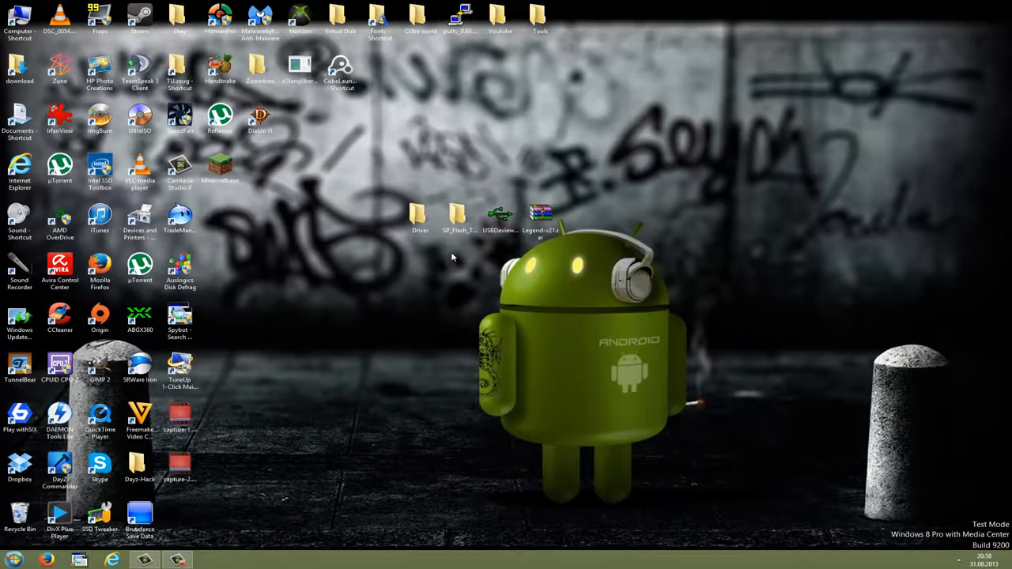
pyautogui.click(417, 222)
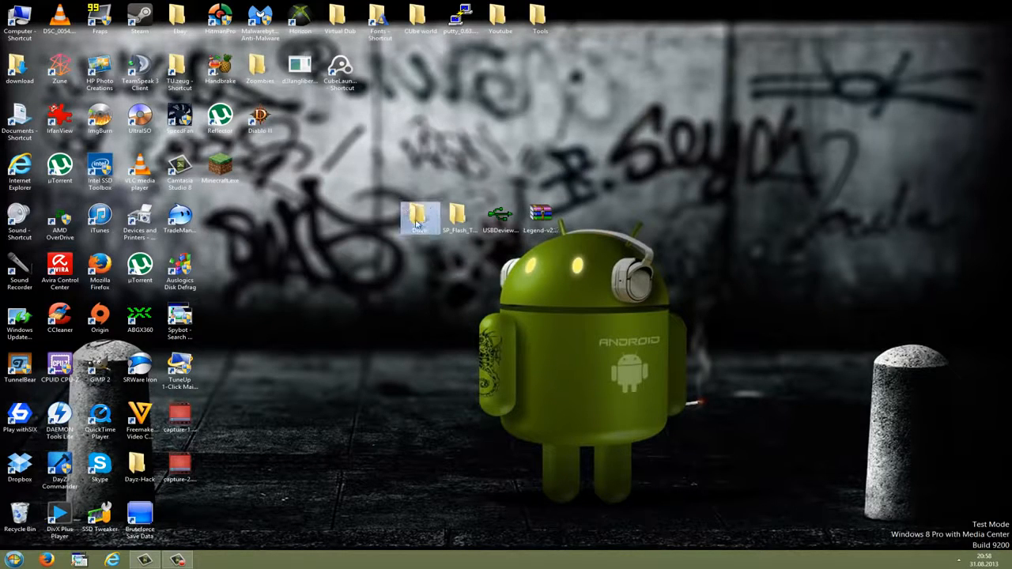
pyautogui.click(421, 246)
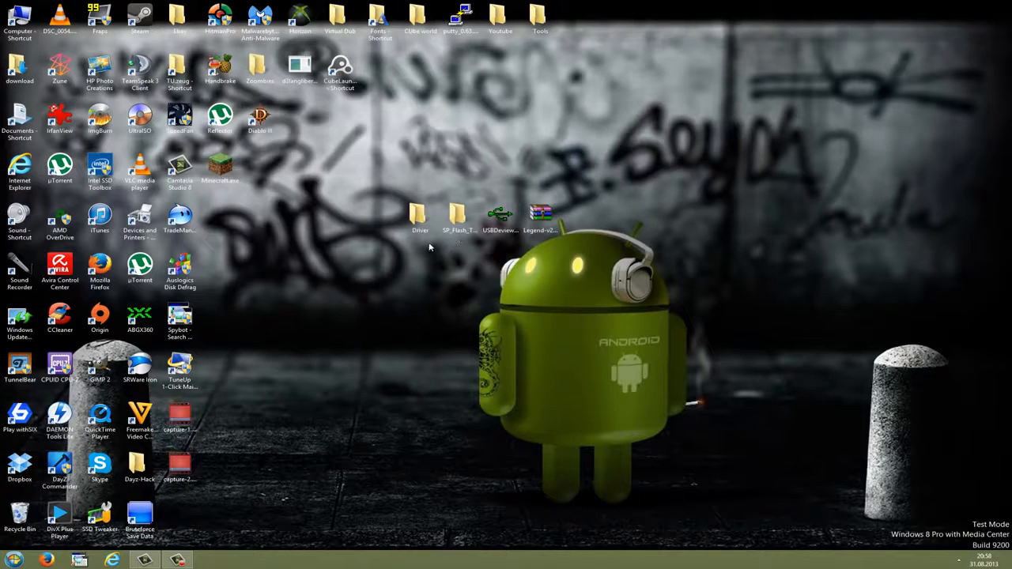
pyautogui.click(448, 233)
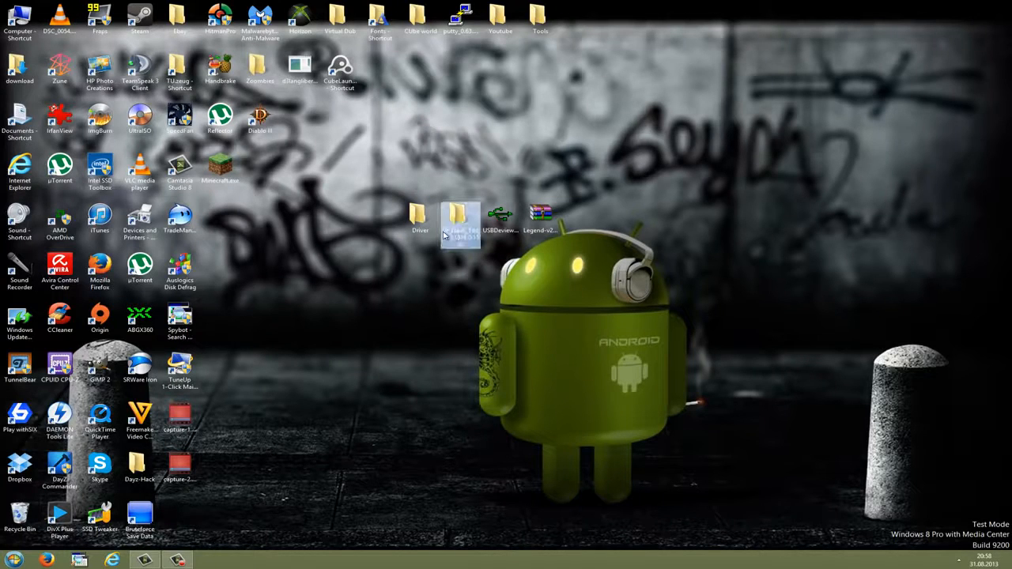
pyautogui.click(490, 236)
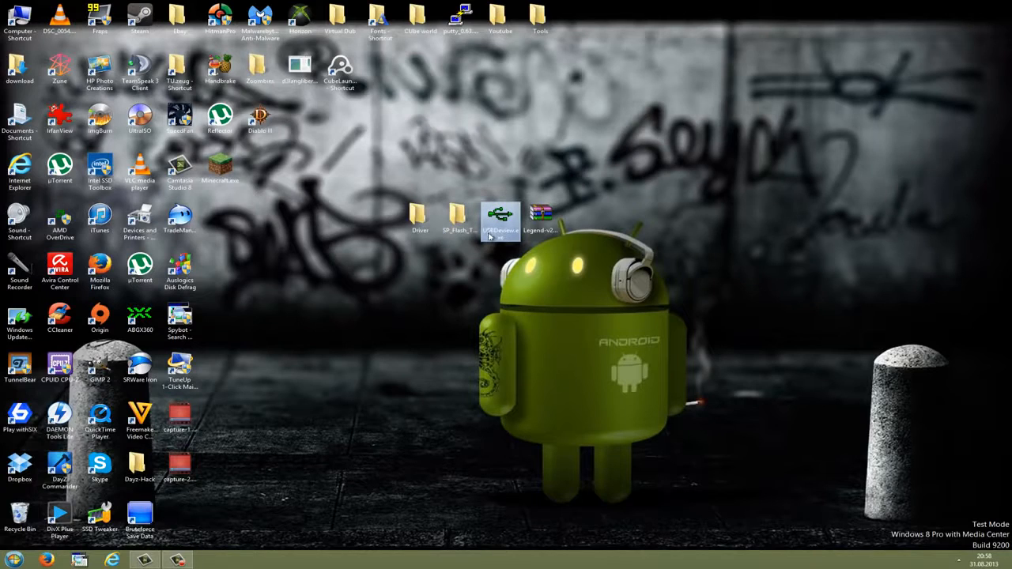
pyautogui.click(543, 234)
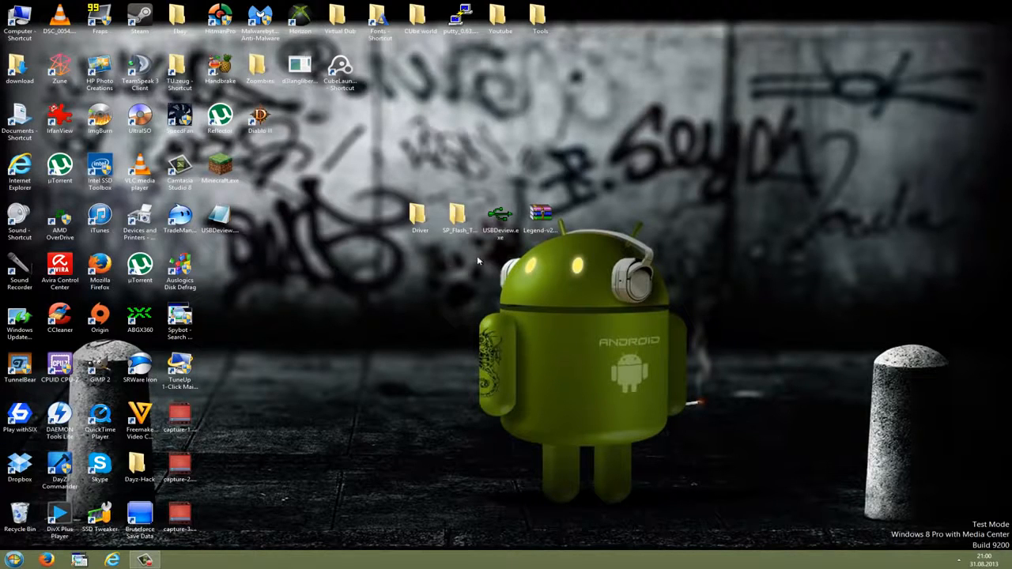
# - Open USBDeview from the desktop and uninstall the MediaTek PreLoader USB VCOM Port device
pyautogui.doubleClick(500, 217)
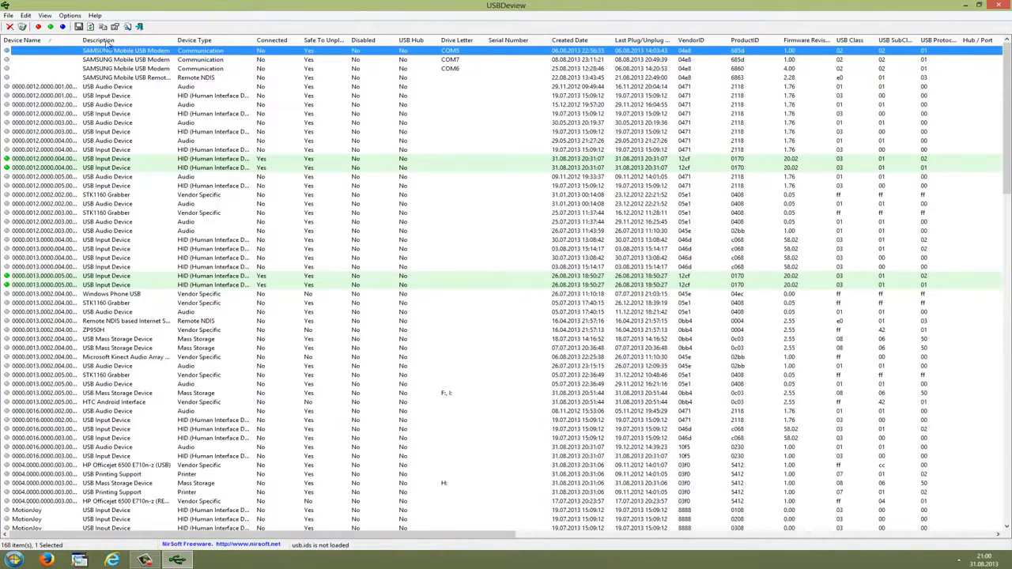
pyautogui.scroll(-15, 113, 87)
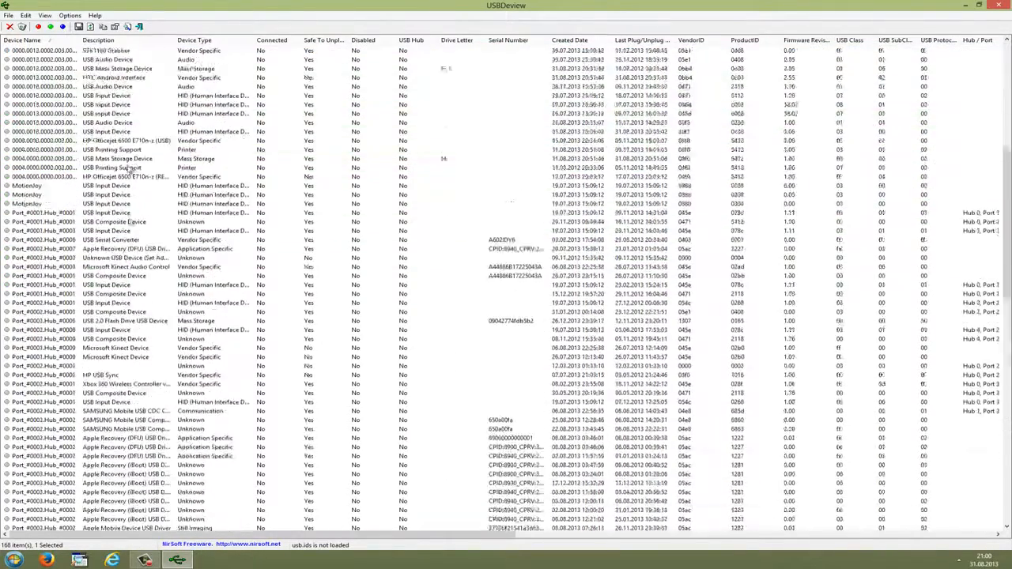
pyautogui.scroll(-11, 120, 277)
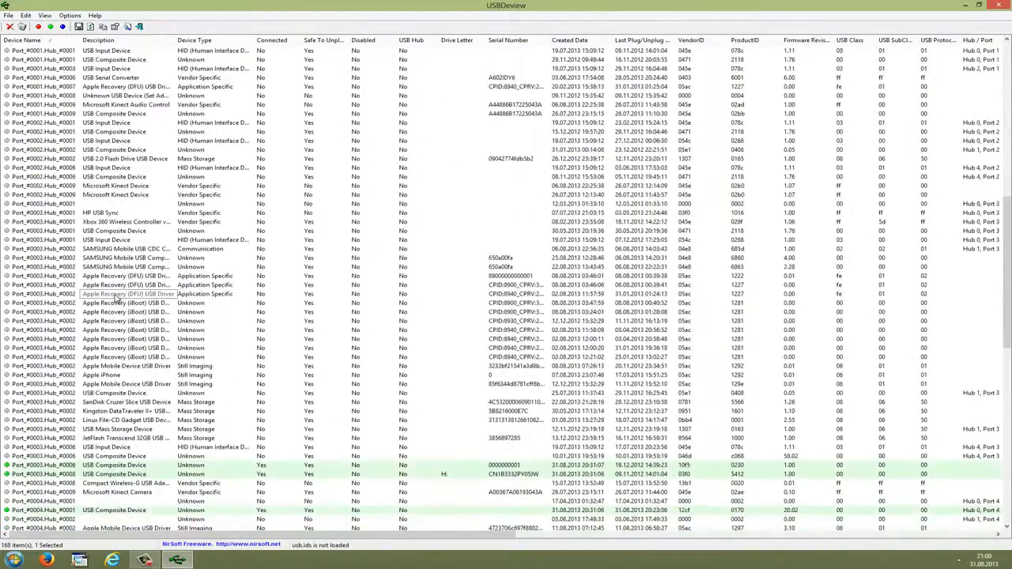
pyautogui.scroll(-12, 123, 310)
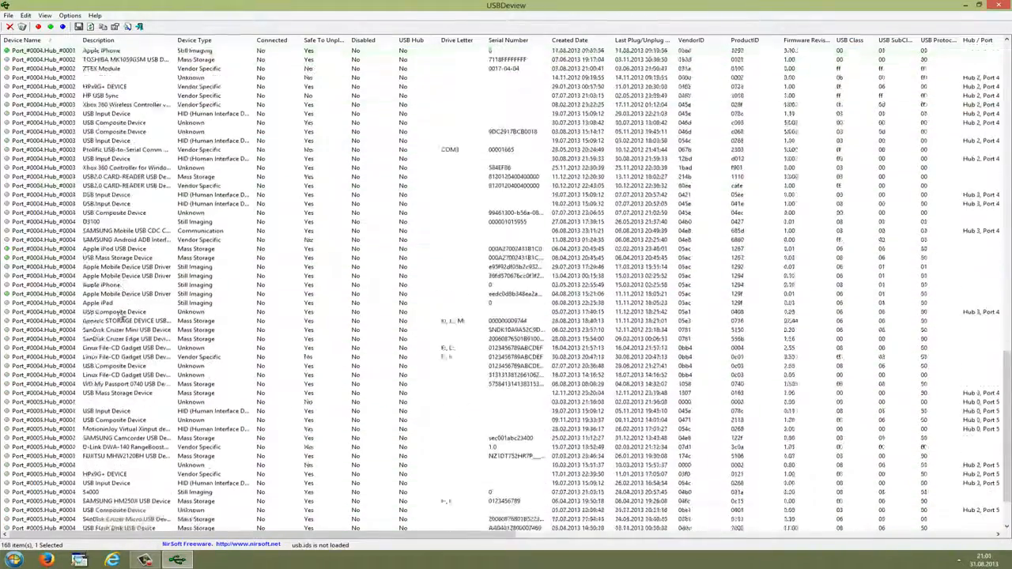
pyautogui.click(127, 501)
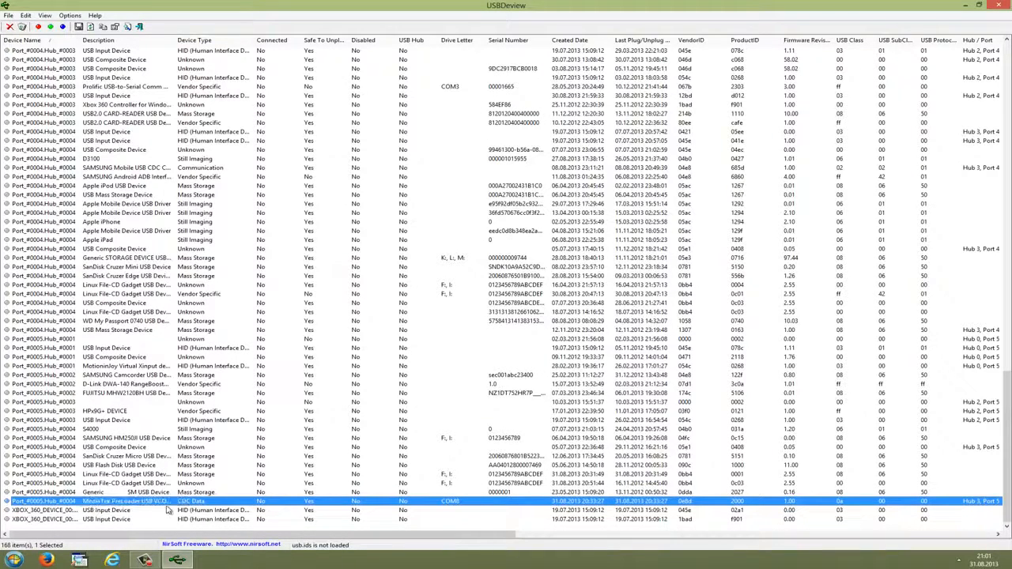
pyautogui.rightClick(123, 501)
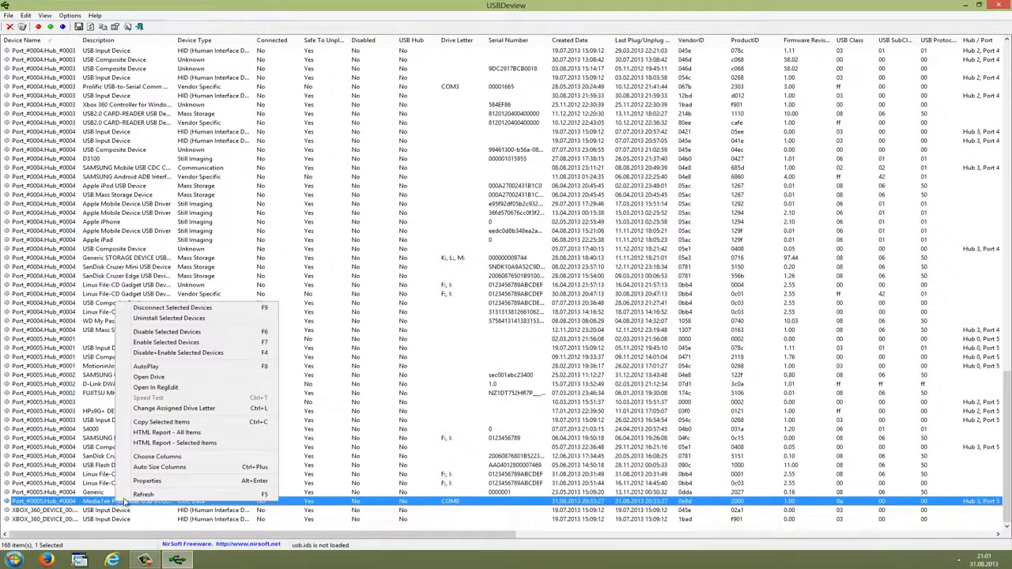
pyautogui.click(163, 319)
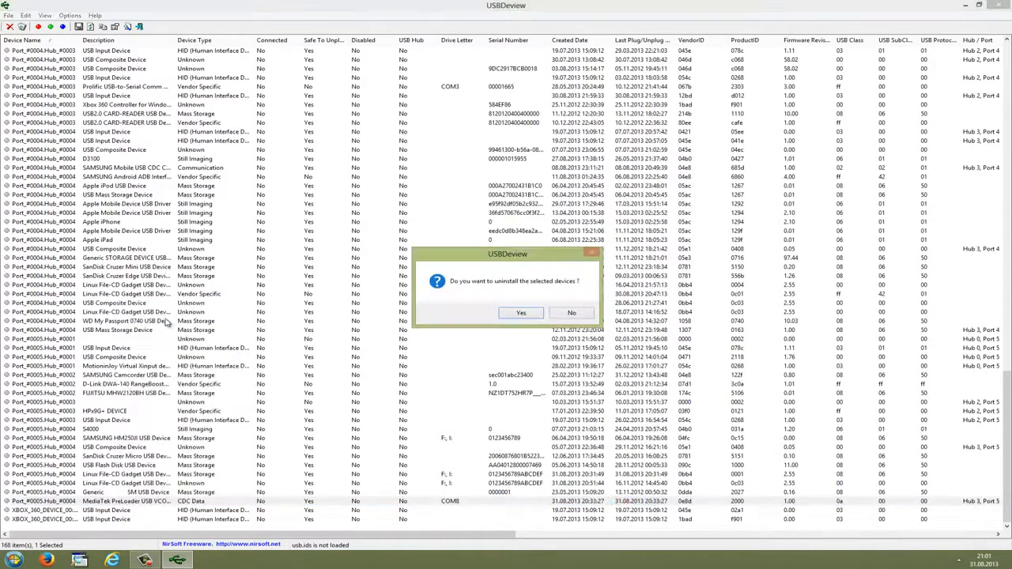
pyautogui.click(512, 313)
pyautogui.click(129, 502)
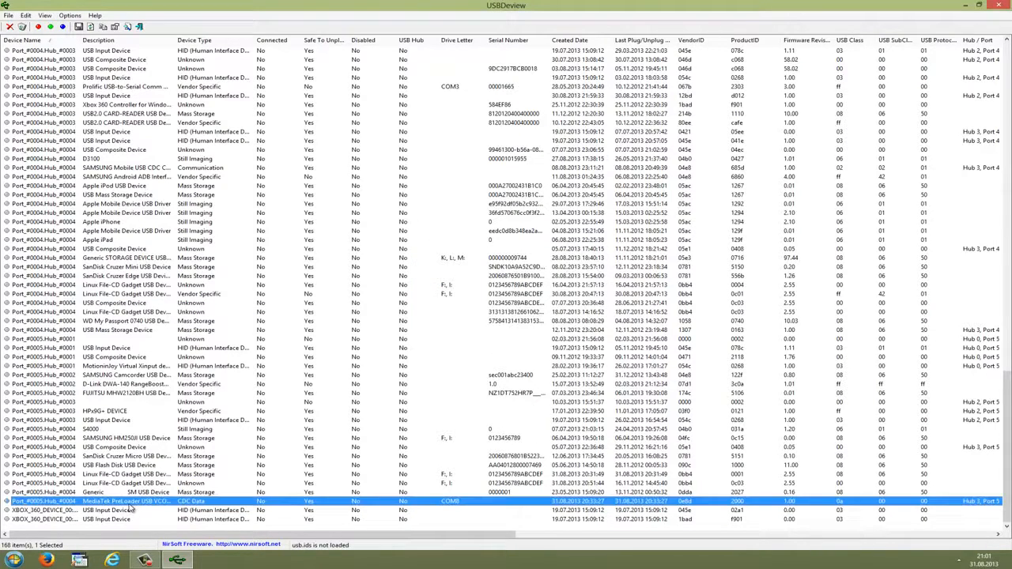
pyautogui.rightClick(129, 503)
pyautogui.click(196, 324)
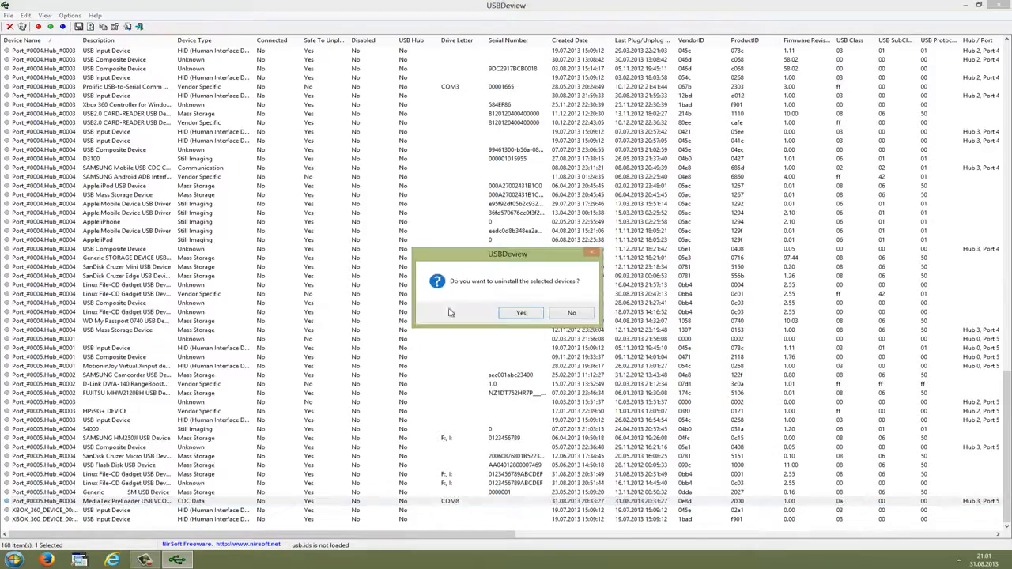
pyautogui.click(521, 313)
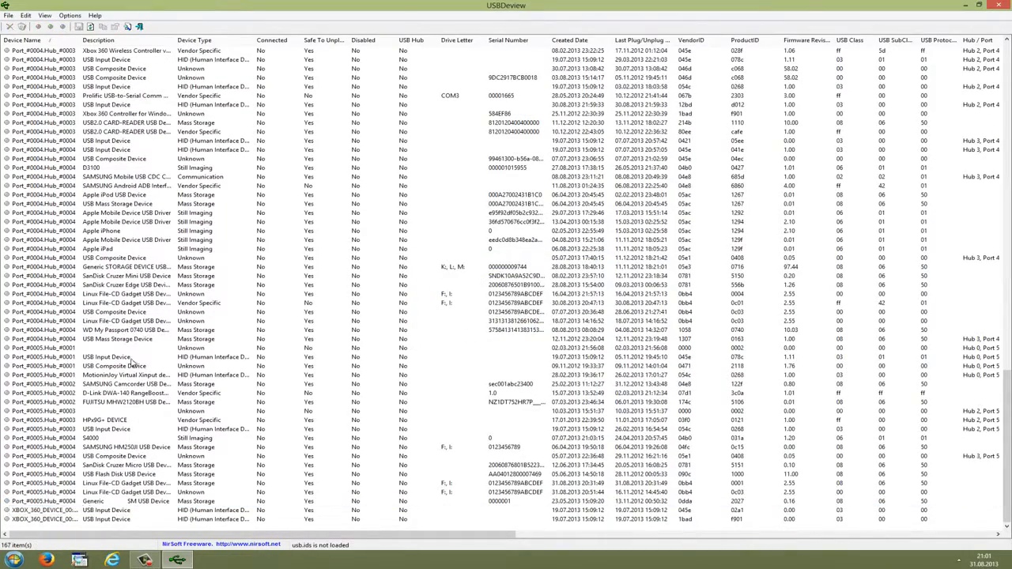
# - Check the rest of the USB device list for further MediaTek entries and close USBDeview
pyautogui.click(130, 303)
pyautogui.scroll(20, 127, 198)
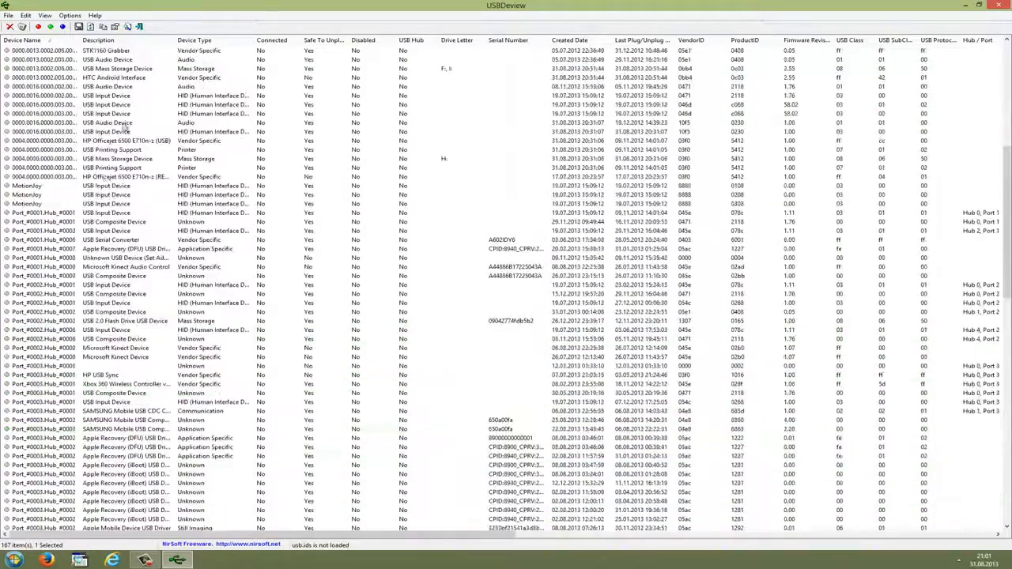
pyautogui.scroll(12, 125, 136)
pyautogui.scroll(-20, 125, 136)
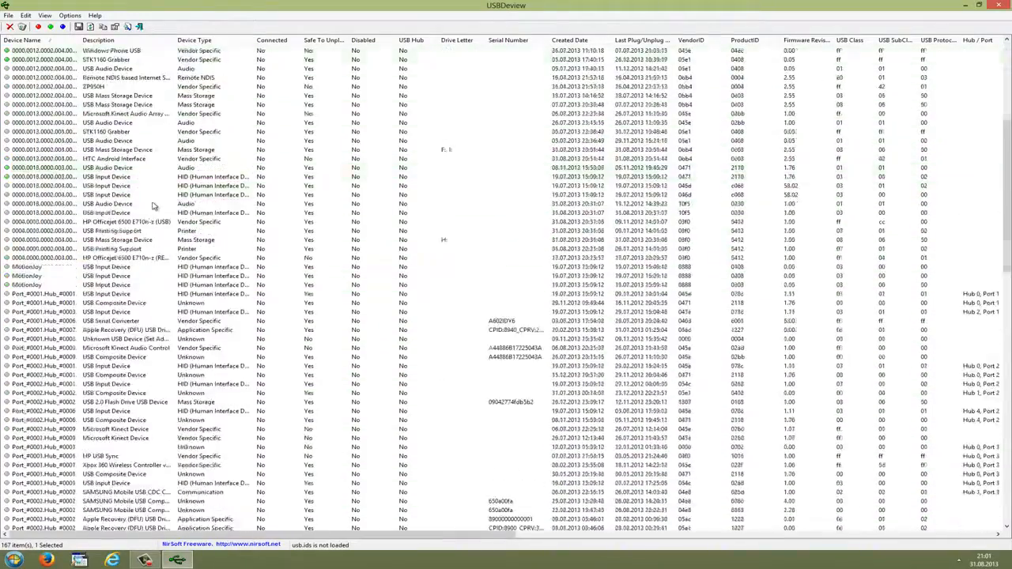
pyautogui.scroll(20, 121, 194)
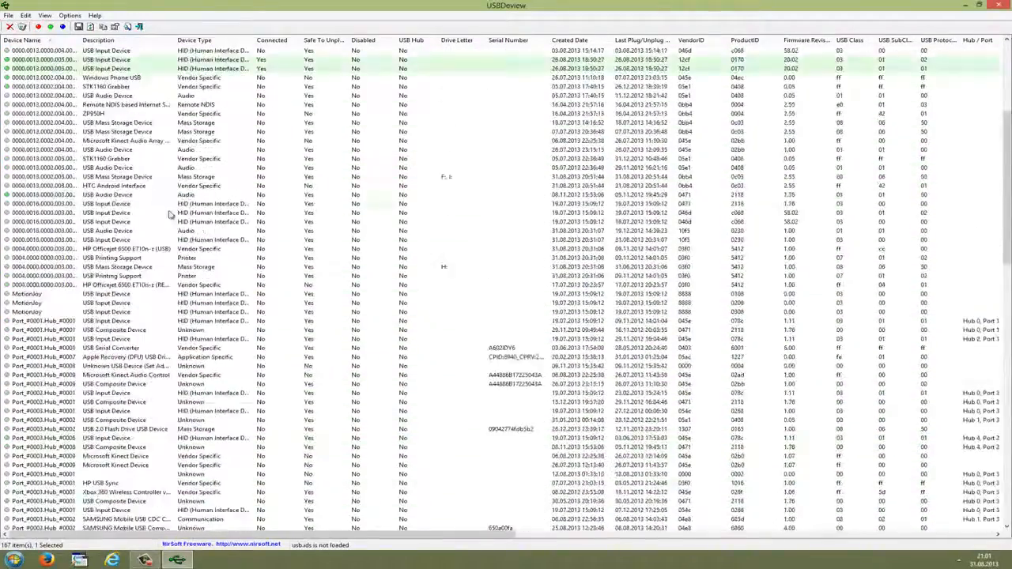
pyautogui.moveTo(1003, 8)
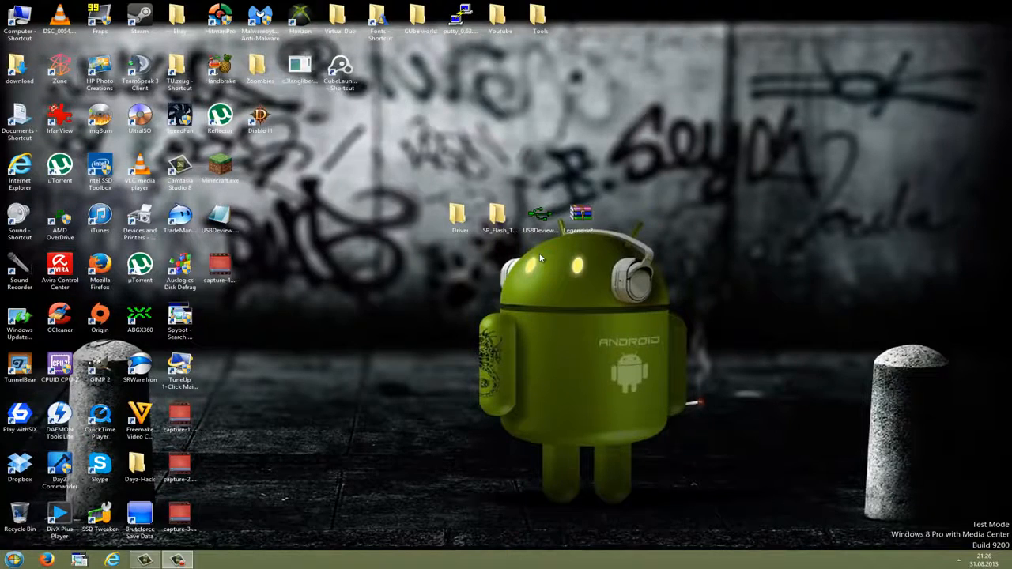
# - Open Device Manager through Control Panel, close Control Panel and enlarge Device Manager to the screen's full height
pyautogui.click(13, 559)
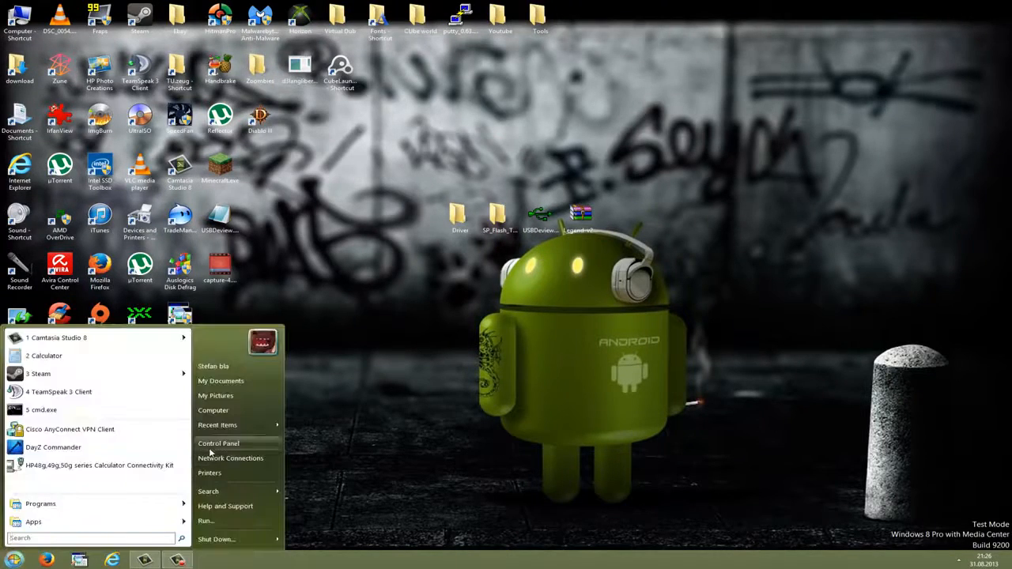
pyautogui.click(216, 445)
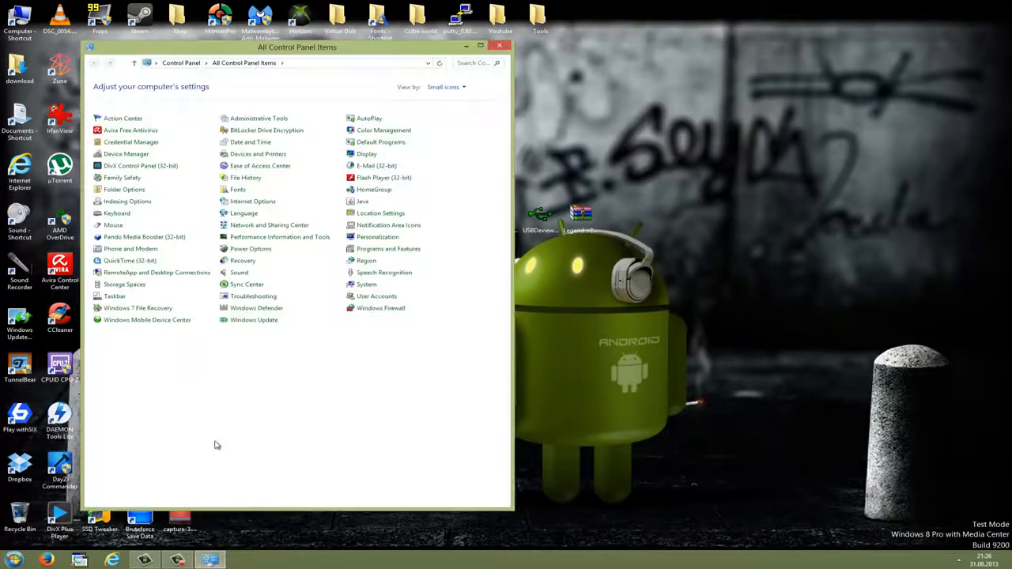
pyautogui.click(119, 155)
pyautogui.click(500, 46)
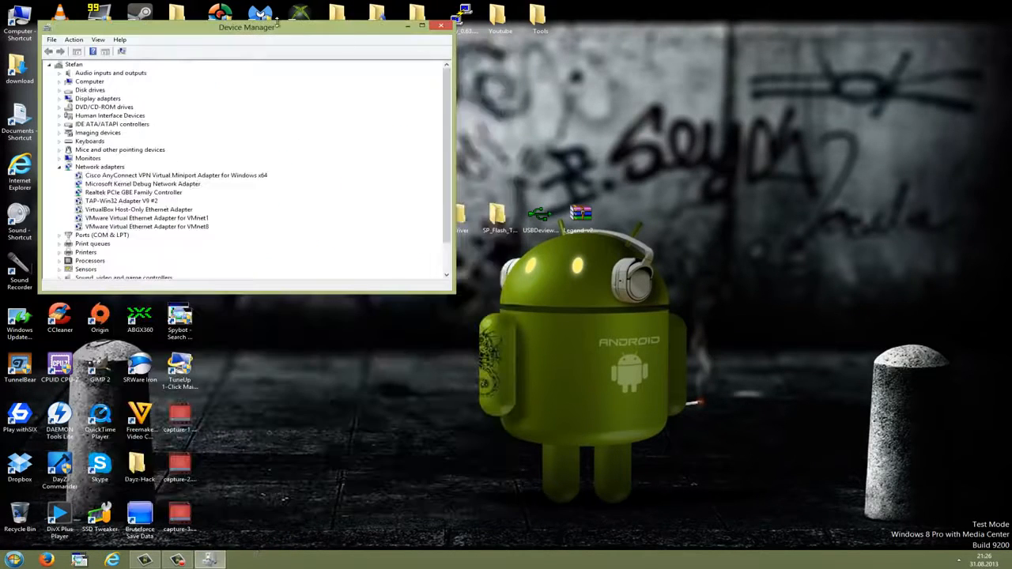
pyautogui.doubleClick(277, 22)
pyautogui.moveTo(256, 9); pyautogui.dragTo(235, 9)
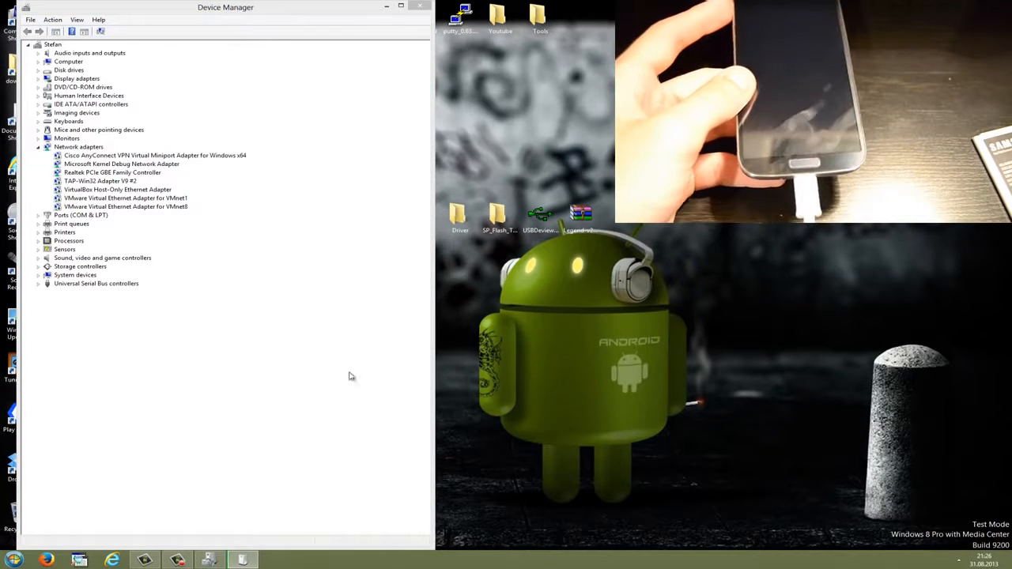
# - Open the Driver folder, install the USB driver with install_driver.exe, and close the installer and the folder
pyautogui.doubleClick(461, 218)
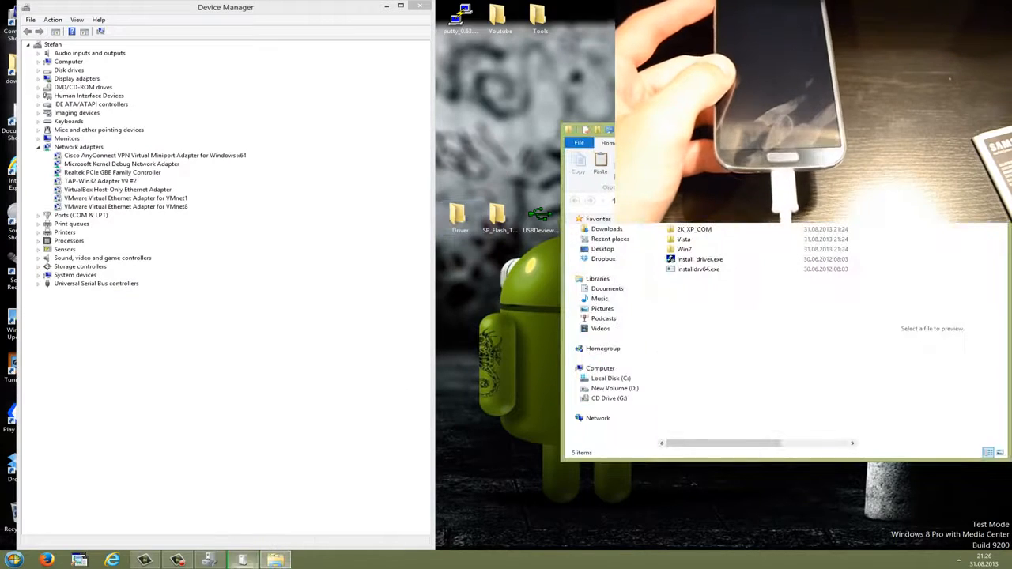
pyautogui.click(242, 560)
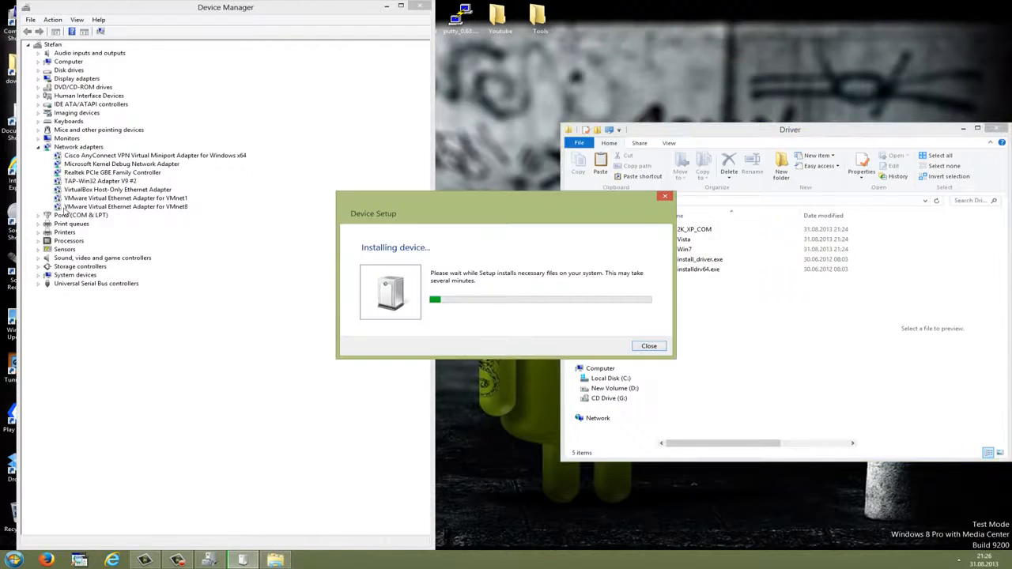
pyautogui.moveTo(483, 199); pyautogui.dragTo(477, 275)
pyautogui.click(324, 304)
pyautogui.click(698, 328)
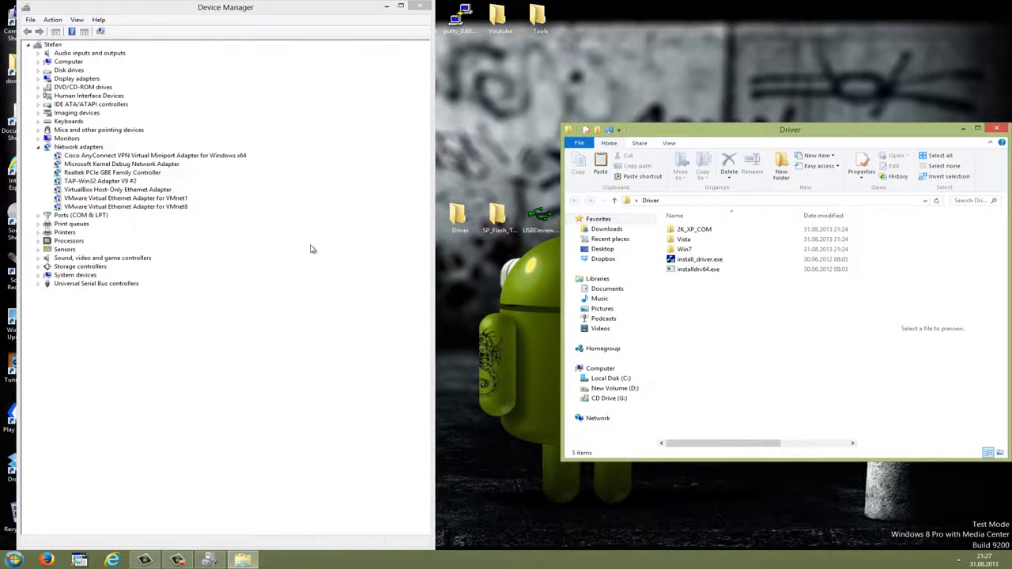
pyautogui.doubleClick(695, 261)
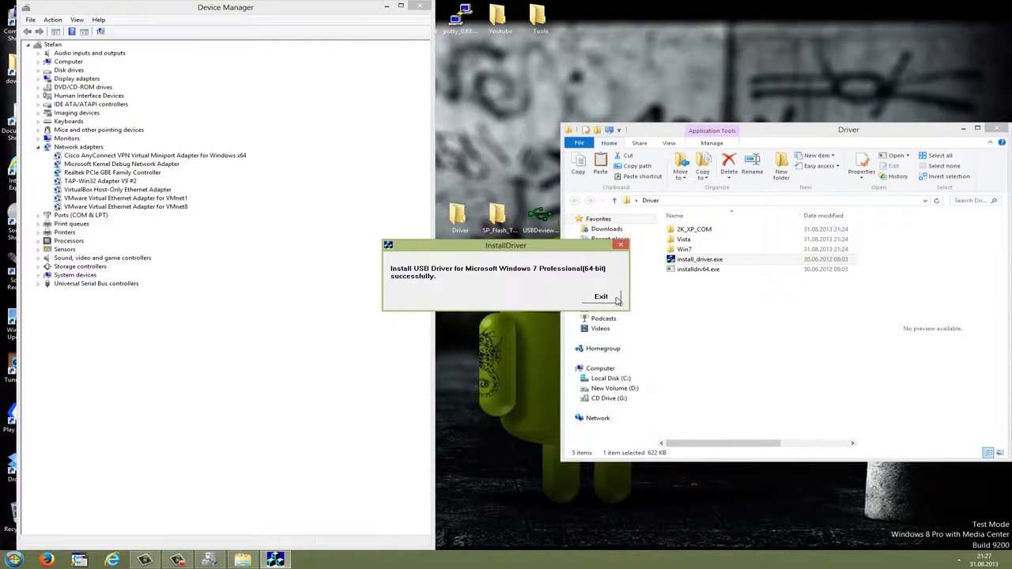
pyautogui.click(617, 298)
pyautogui.click(998, 130)
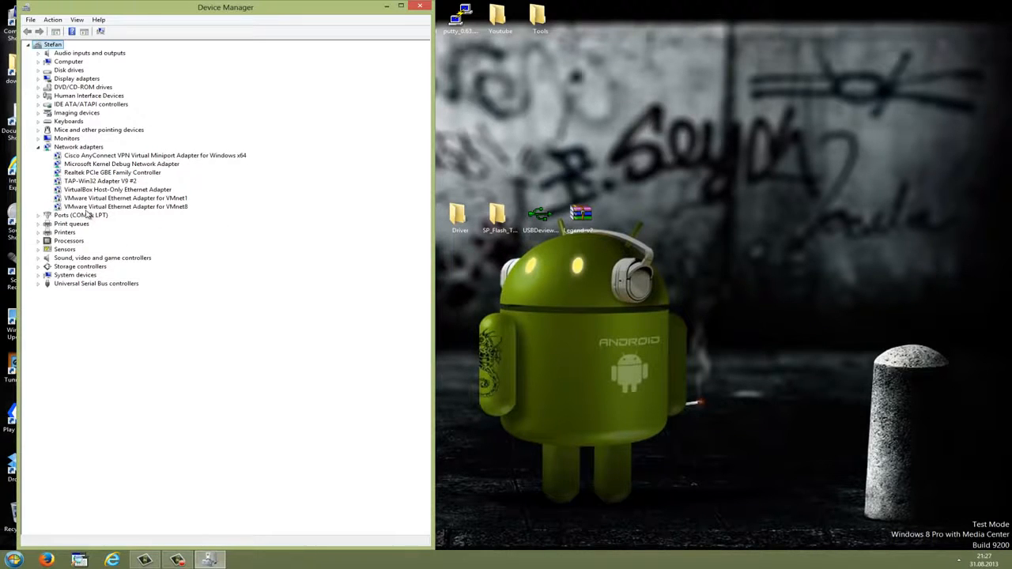
# - Start a manual driver update for the VMware Virtual Ethernet Adapter for VMnet8, choosing the Driver\Win7 folder on the desktop as the driver location
pyautogui.rightClick(72, 208)
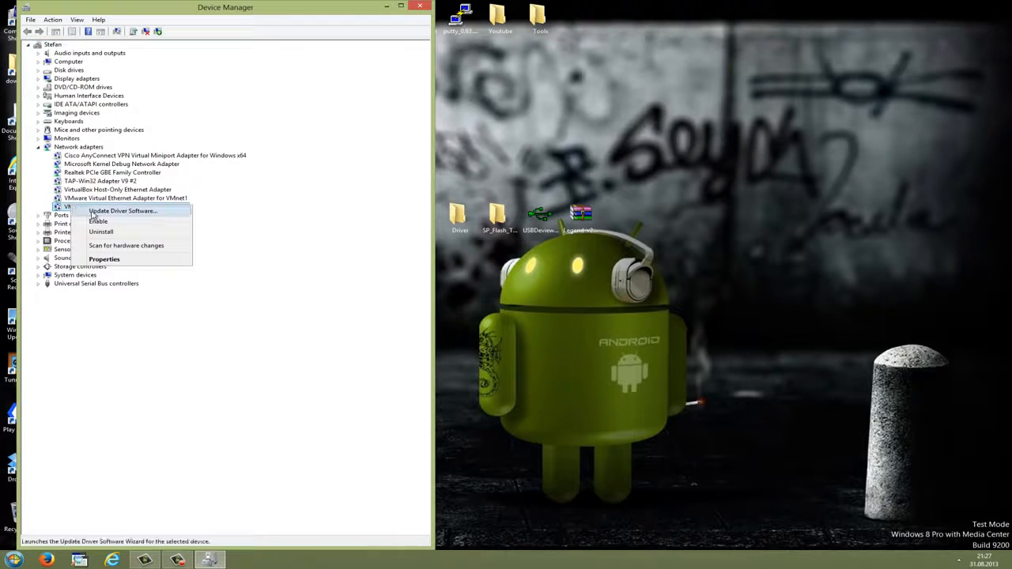
pyautogui.click(97, 212)
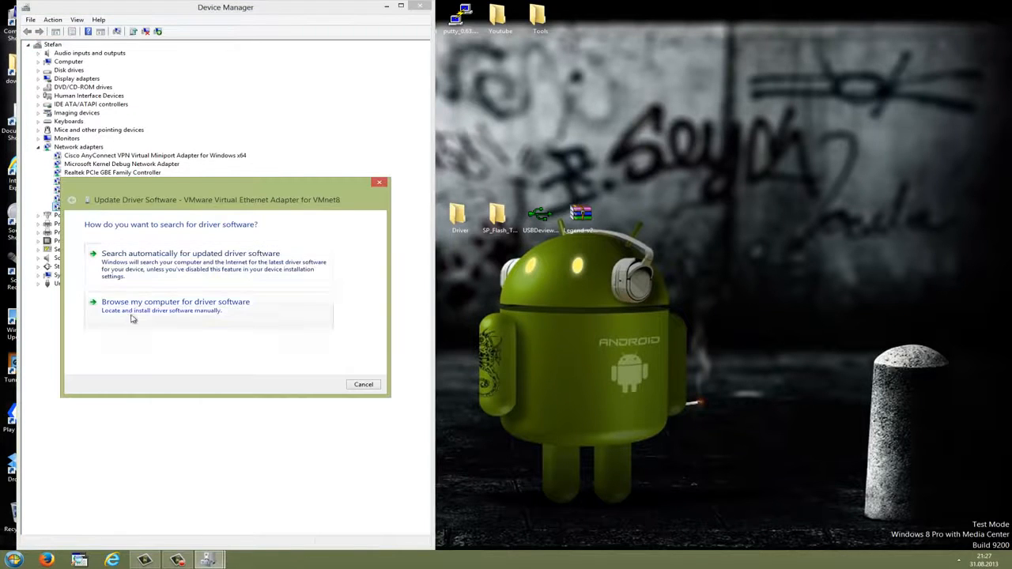
pyautogui.click(181, 312)
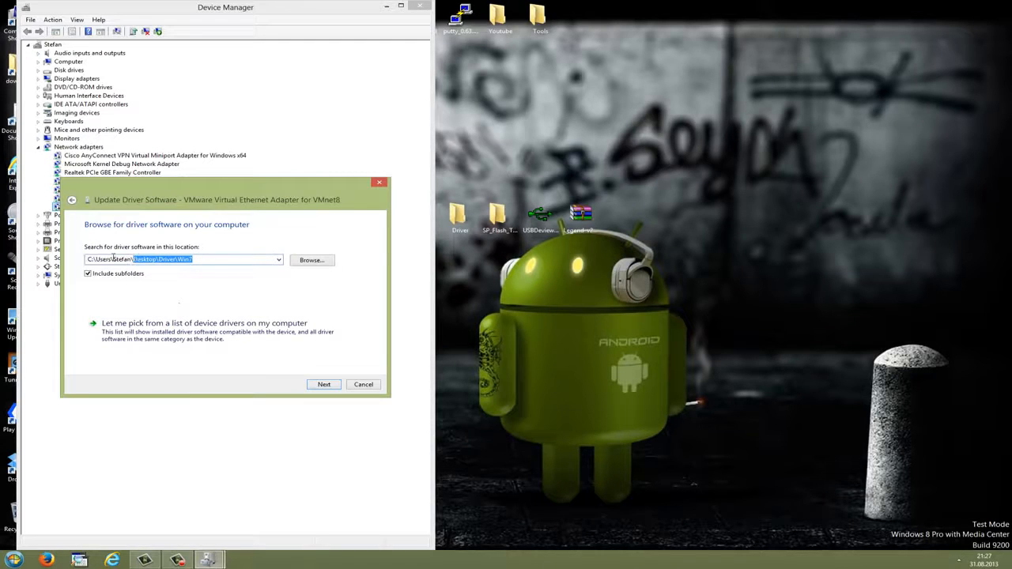
pyautogui.click(311, 260)
pyautogui.scroll(-5, 597, 309)
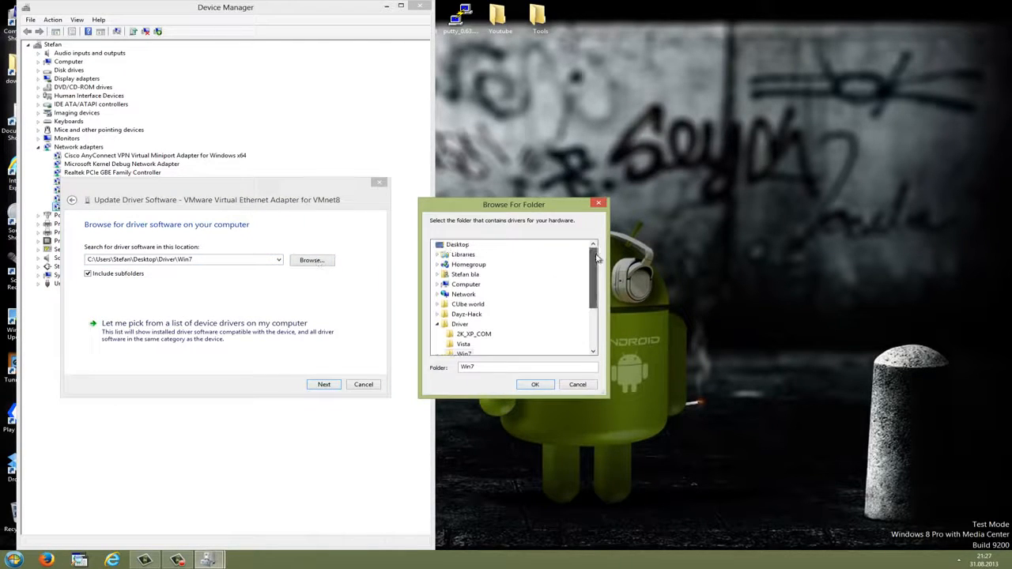
pyautogui.scroll(1, 467, 293)
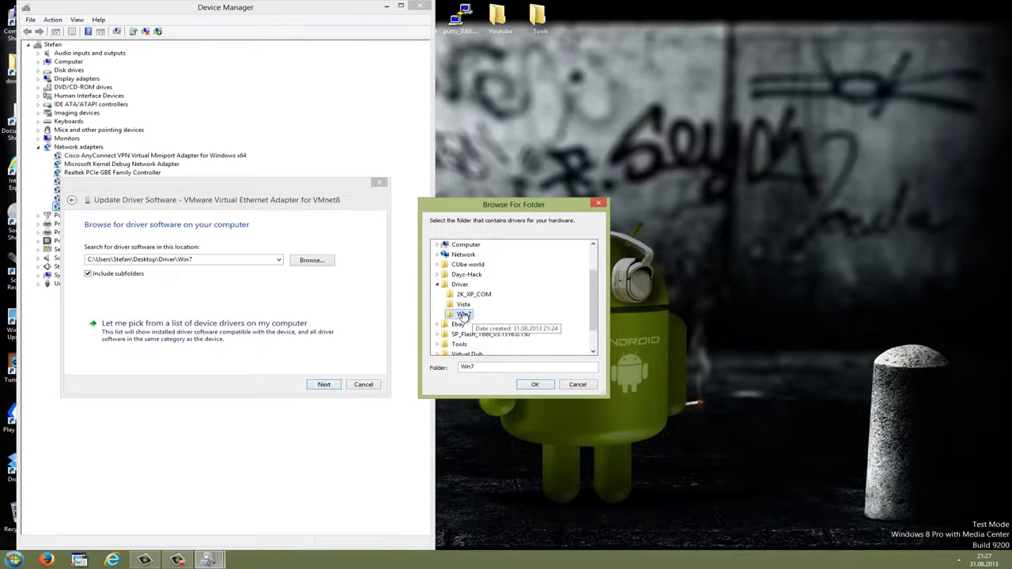
pyautogui.click(536, 385)
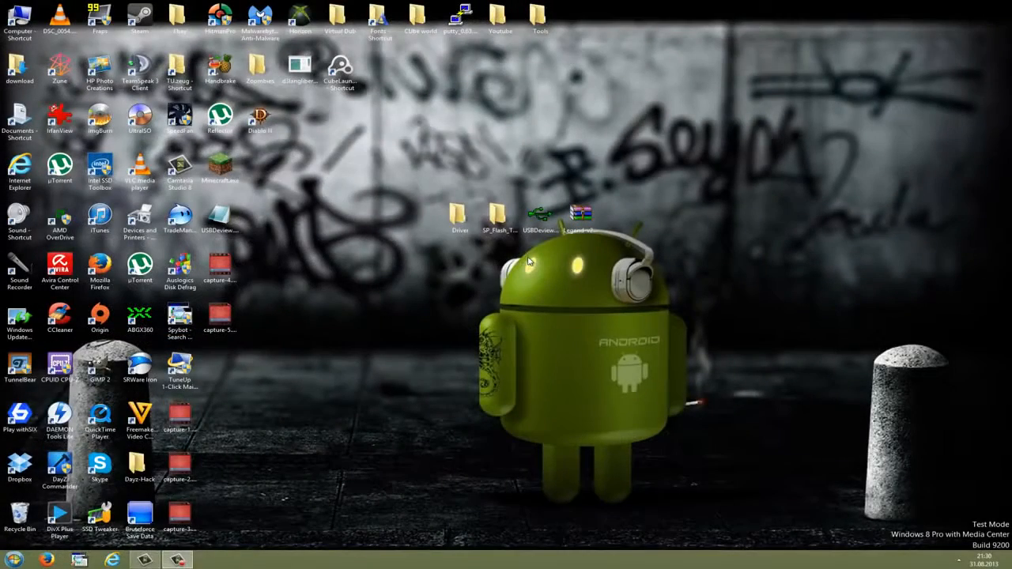
# - Open USBDeview, locate the MediaTek PreLoader USB VCOM entry in the device list, and close USBDeview
pyautogui.doubleClick(539, 215)
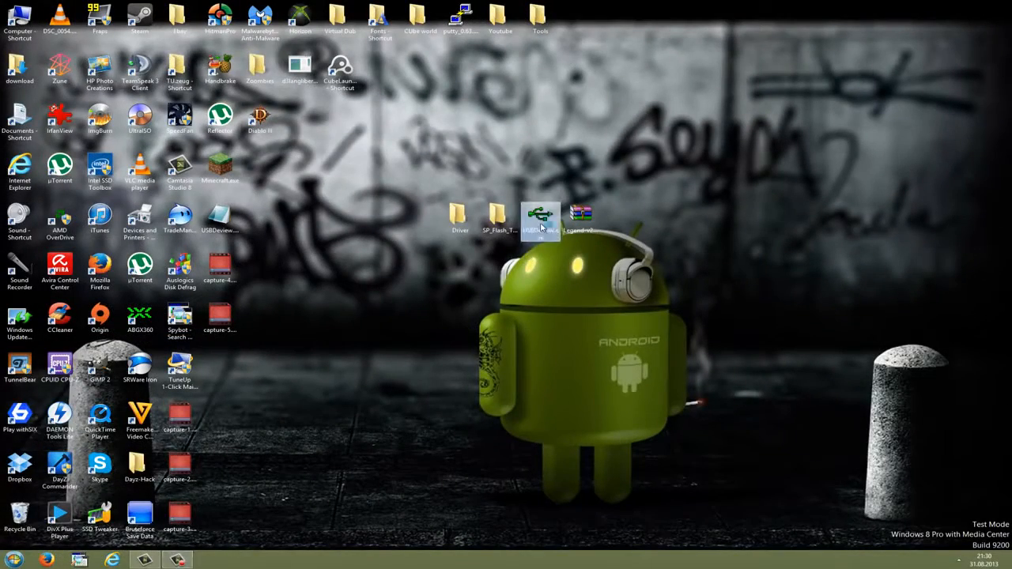
pyautogui.click(144, 163)
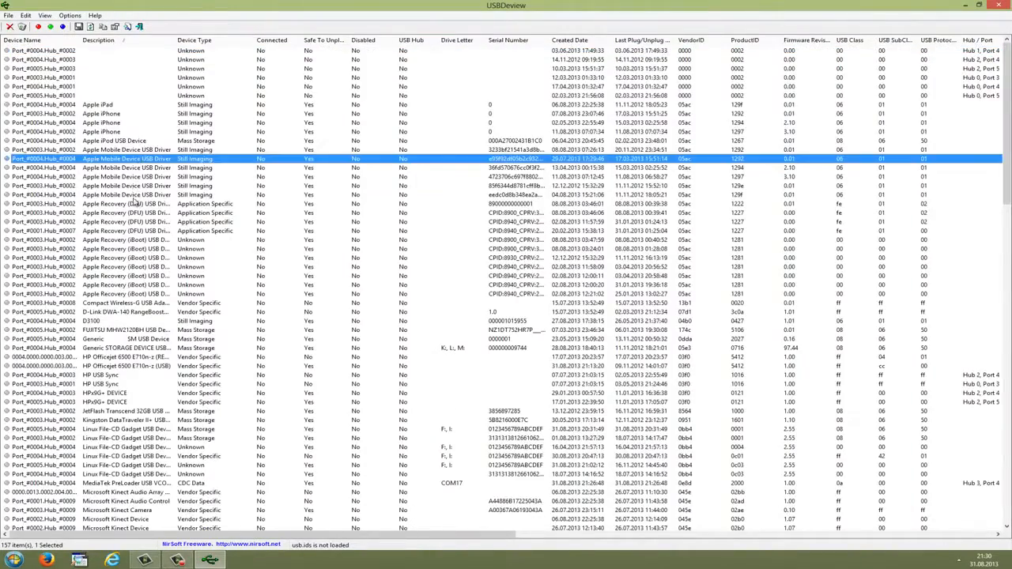
pyautogui.scroll(-6, 150, 178)
pyautogui.scroll(-4, 156, 195)
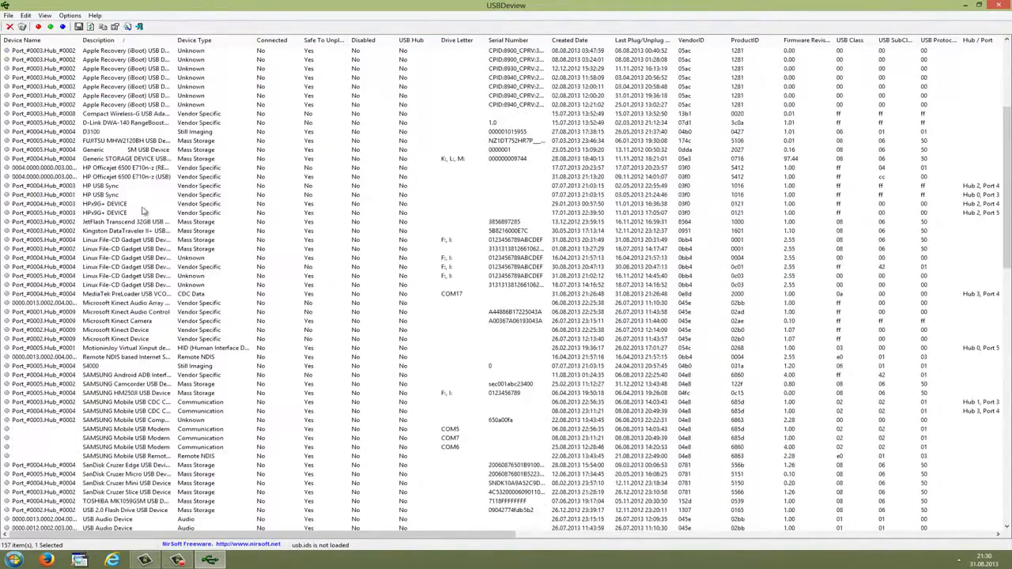
pyautogui.scroll(-3, 135, 214)
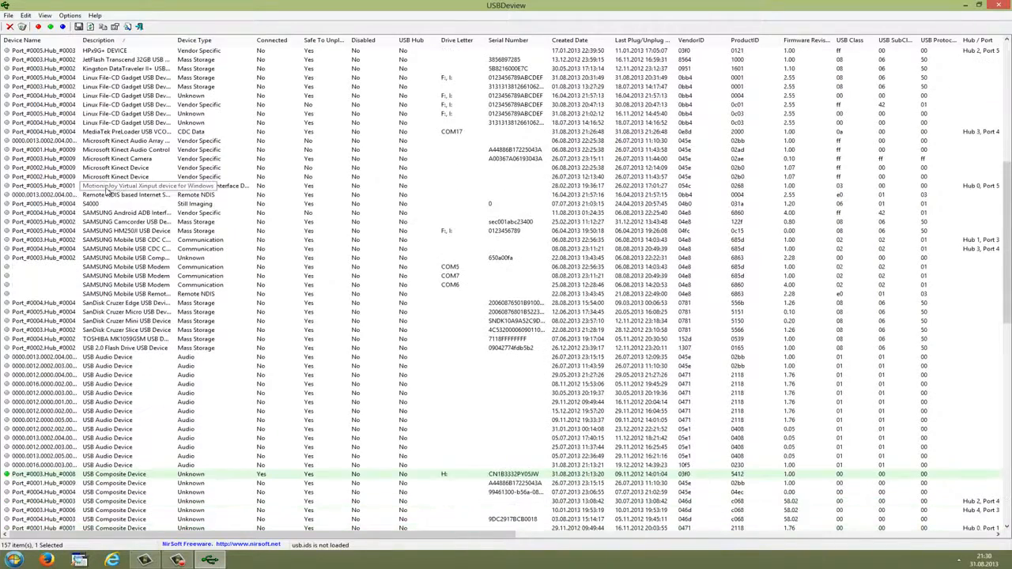
pyautogui.click(100, 132)
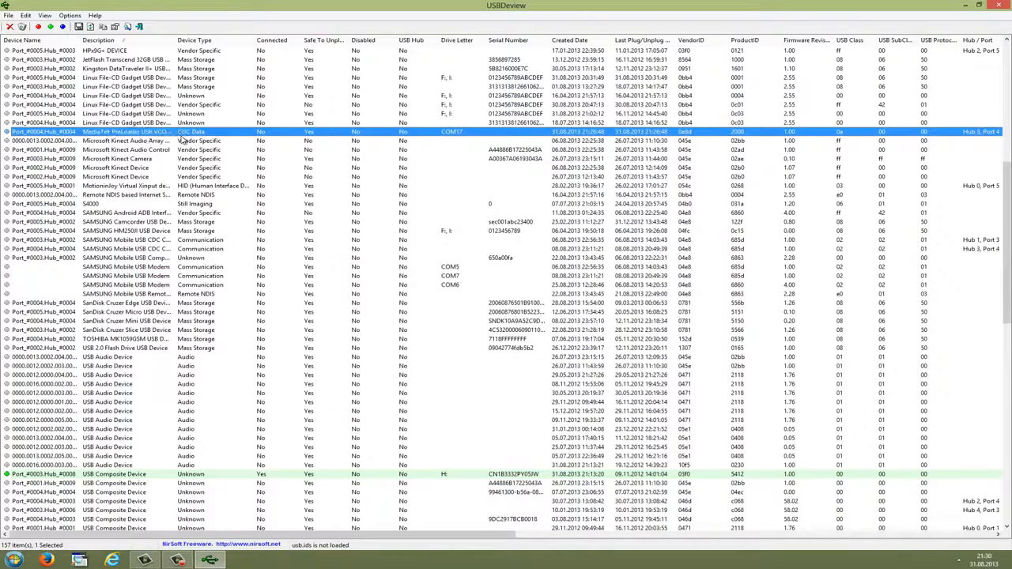
pyautogui.click(999, 7)
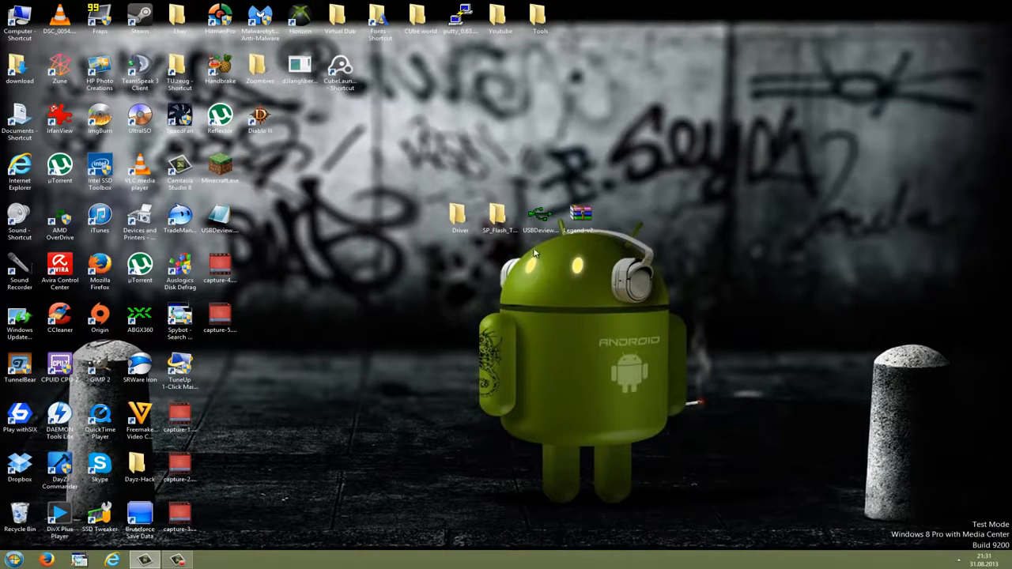
# - Create a new folder on the desktop and move the Legend-v21.rar archive into it
pyautogui.click(590, 221)
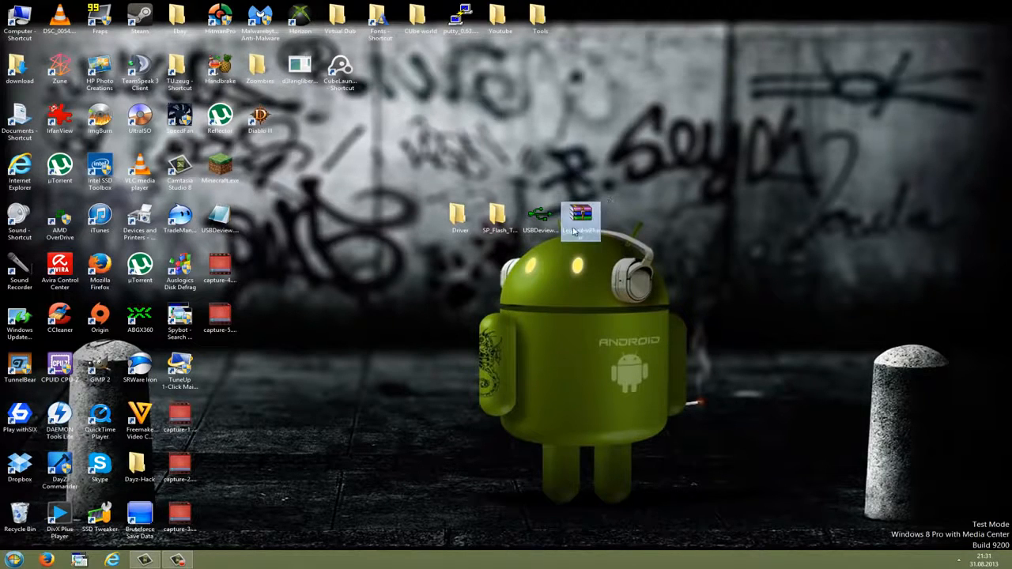
pyautogui.click(504, 235)
pyautogui.click(578, 232)
pyautogui.rightClick(619, 227)
pyautogui.moveTo(649, 323)
pyautogui.click(798, 322)
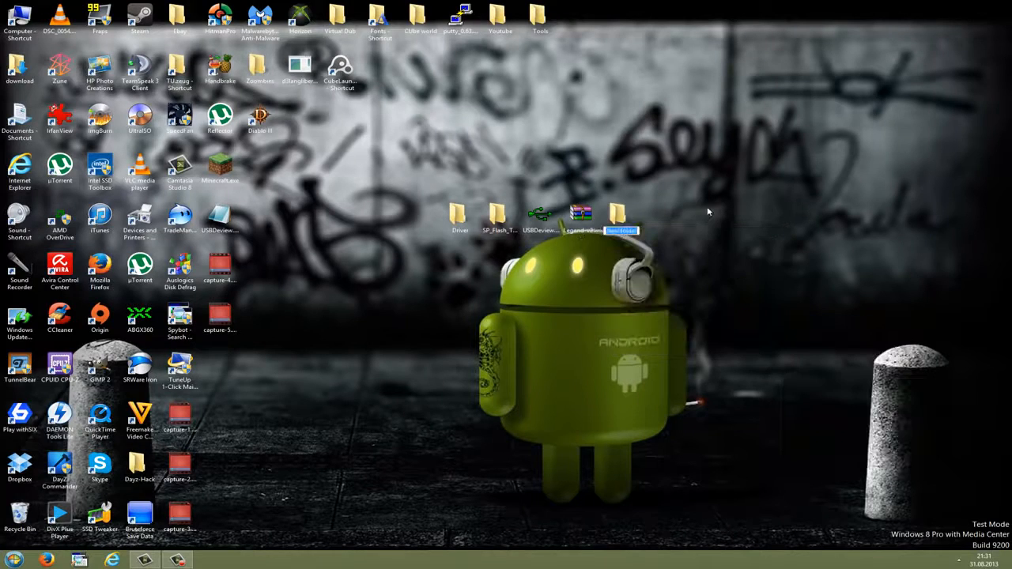
pyautogui.moveTo(579, 217); pyautogui.dragTo(619, 227)
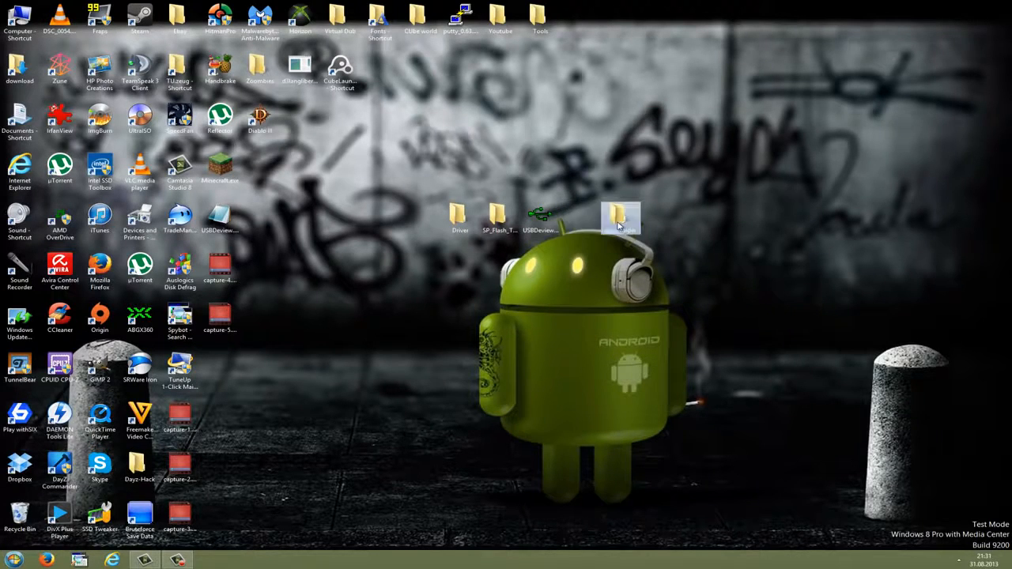
# - Open the new folder and extract Legend-v21.rar directly into it
pyautogui.doubleClick(619, 227)
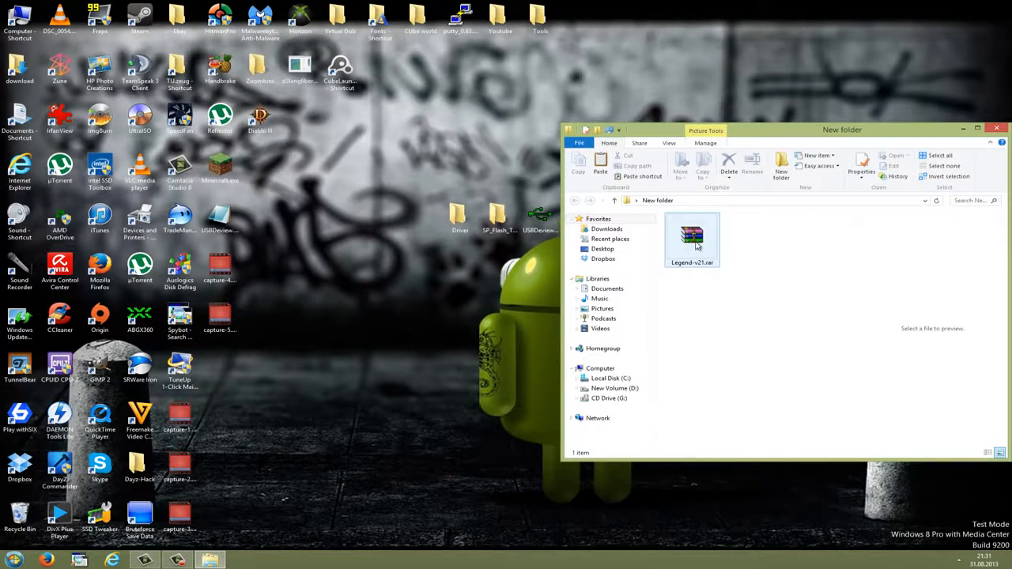
pyautogui.rightClick(697, 246)
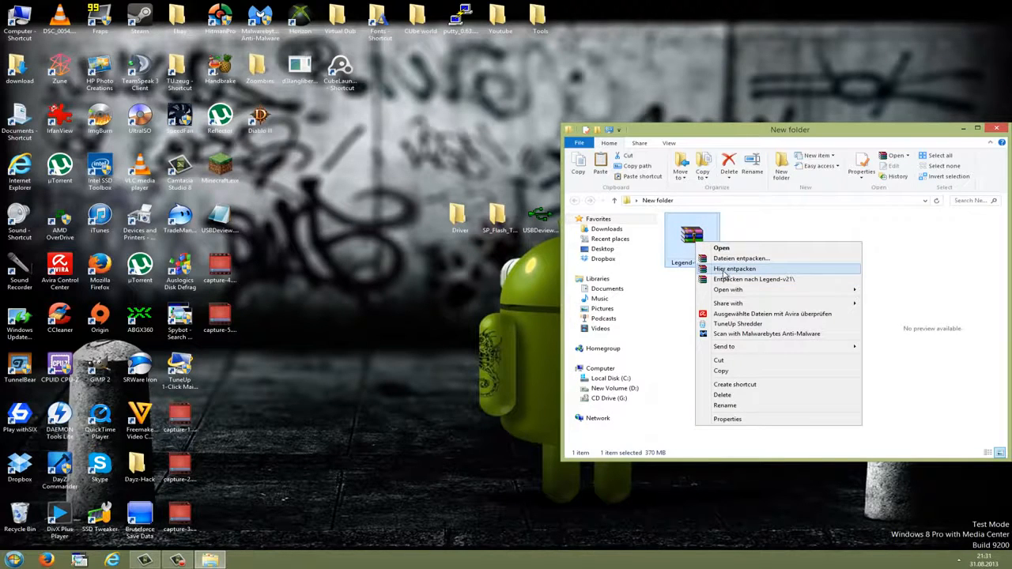
pyautogui.click(722, 269)
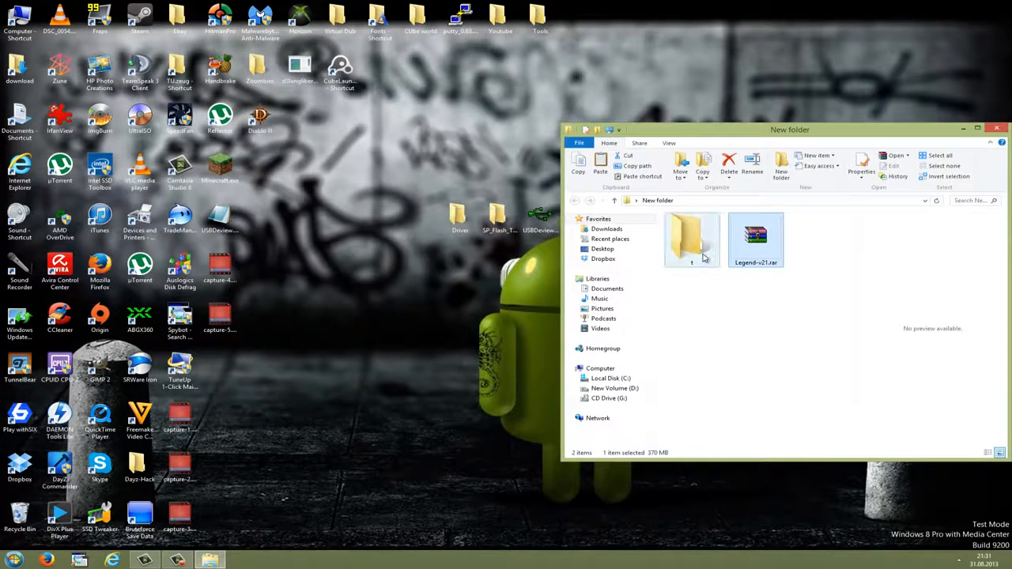
# - Open the extracted t folder, review the firmware files it contains, and close the folder window
pyautogui.doubleClick(700, 249)
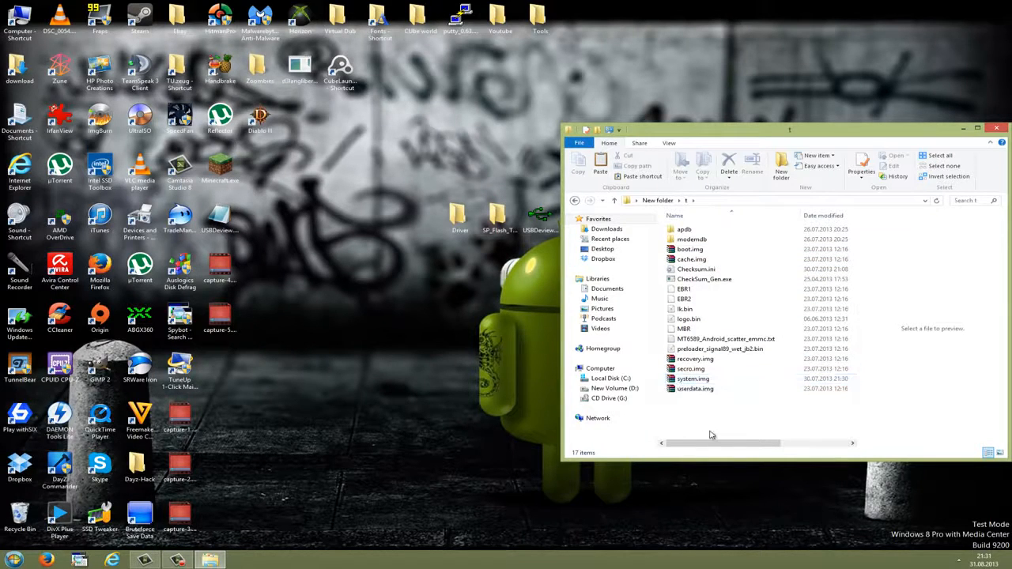
pyautogui.moveTo(708, 431); pyautogui.dragTo(710, 225)
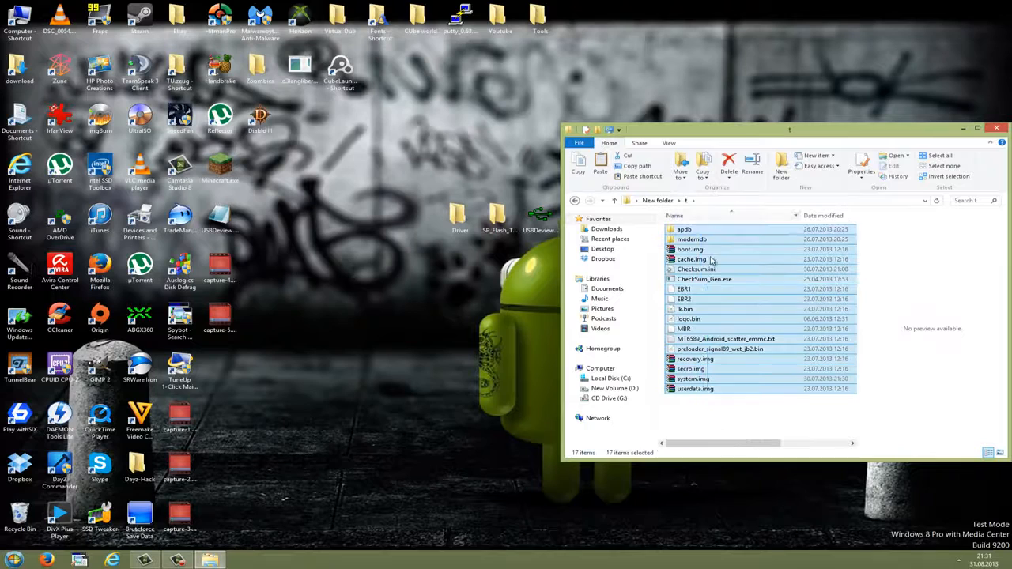
pyautogui.click(710, 428)
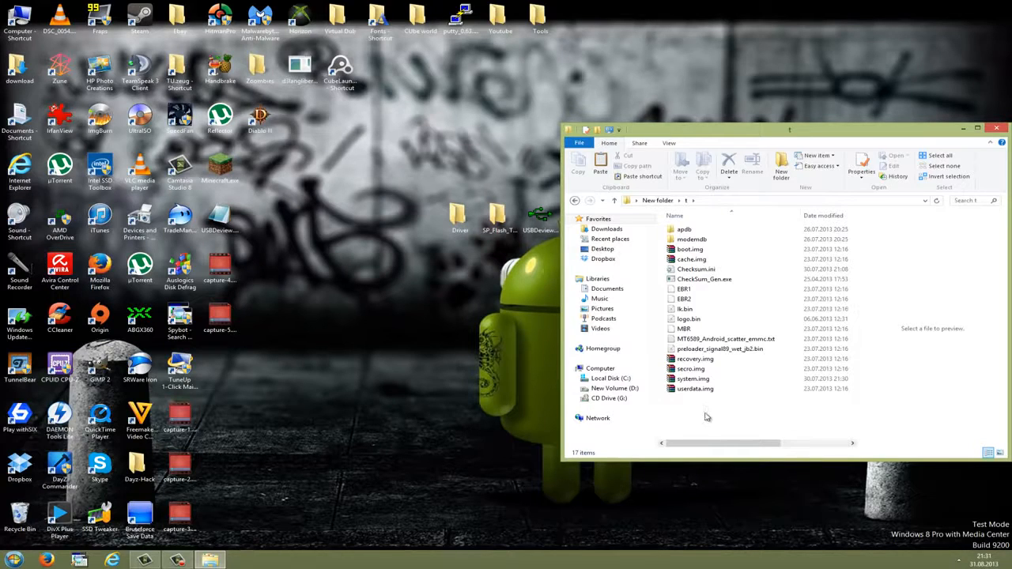
pyautogui.moveTo(707, 426); pyautogui.dragTo(684, 224)
pyautogui.click(736, 415)
pyautogui.click(995, 128)
# - Open the SP_Flash_Tool folder, run Flash_tool.exe as administrator, close the folder and reposition the flash tool window
pyautogui.doubleClick(496, 215)
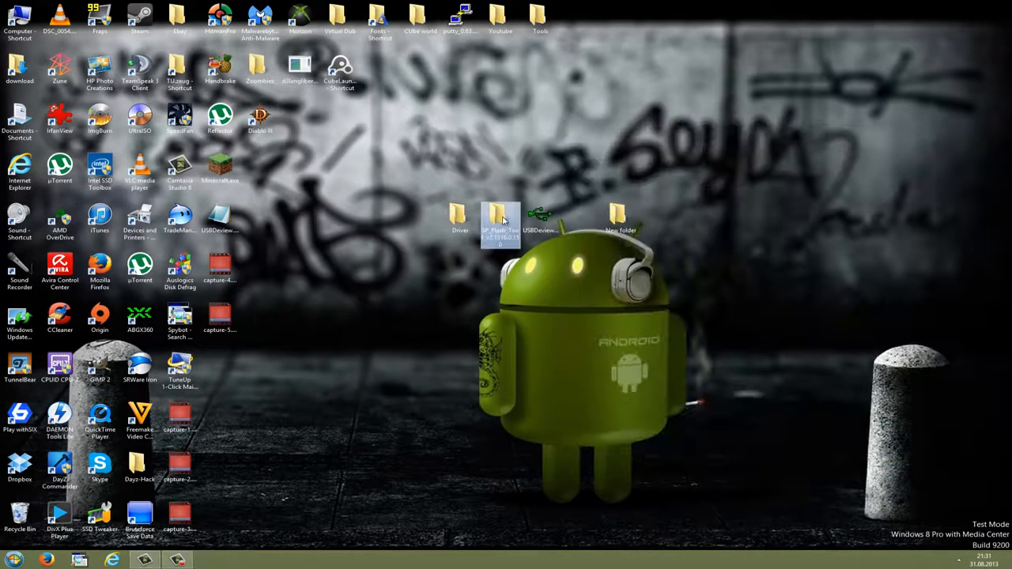
pyautogui.rightClick(694, 332)
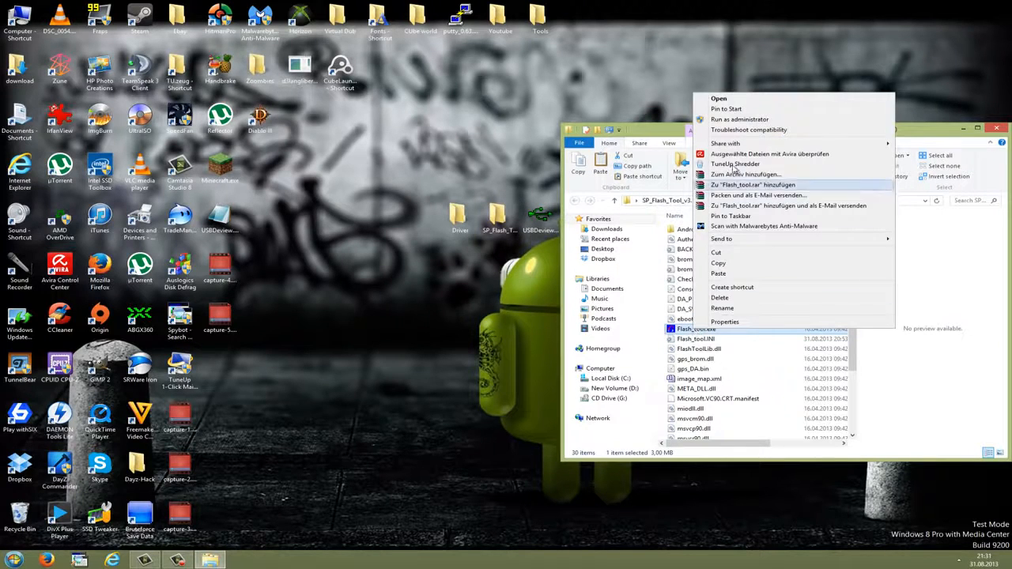
pyautogui.click(739, 119)
pyautogui.click(996, 128)
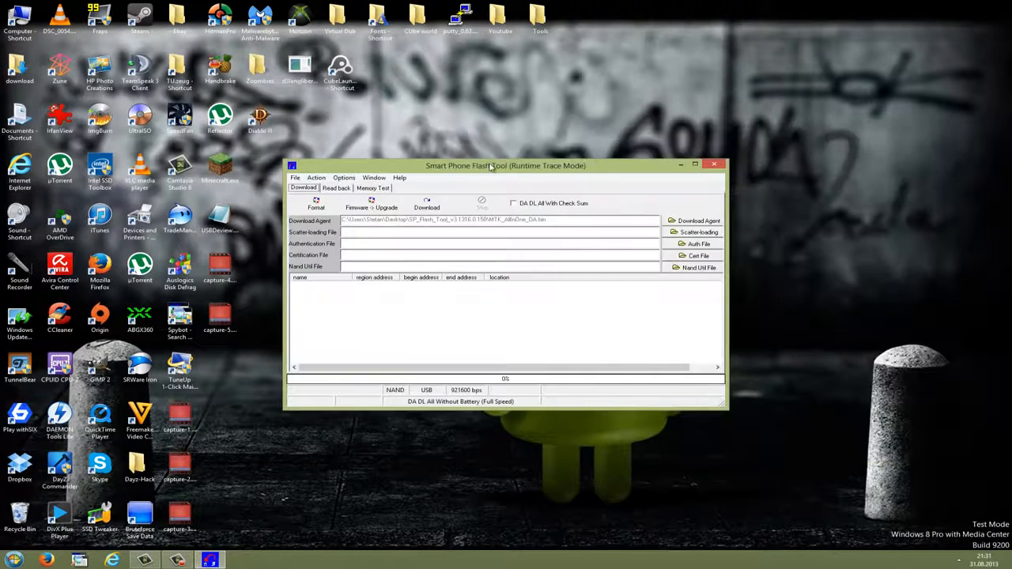
pyautogui.moveTo(487, 169); pyautogui.dragTo(430, 127)
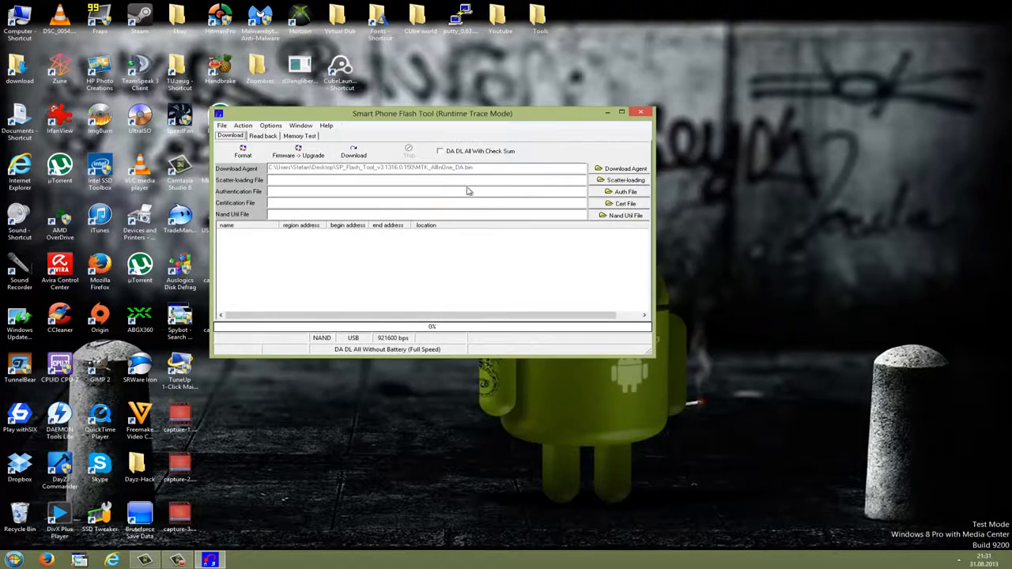
# - Load MT6589_Android_scatter_emmc.txt from the t folder inside the desktop's New folder as the scatter-loading file
pyautogui.click(616, 185)
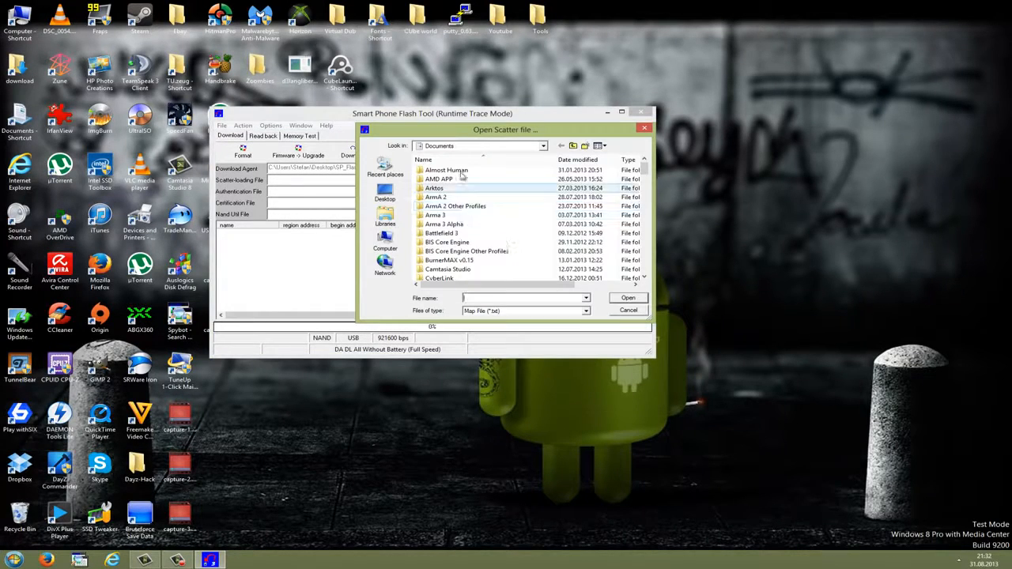
pyautogui.click(386, 195)
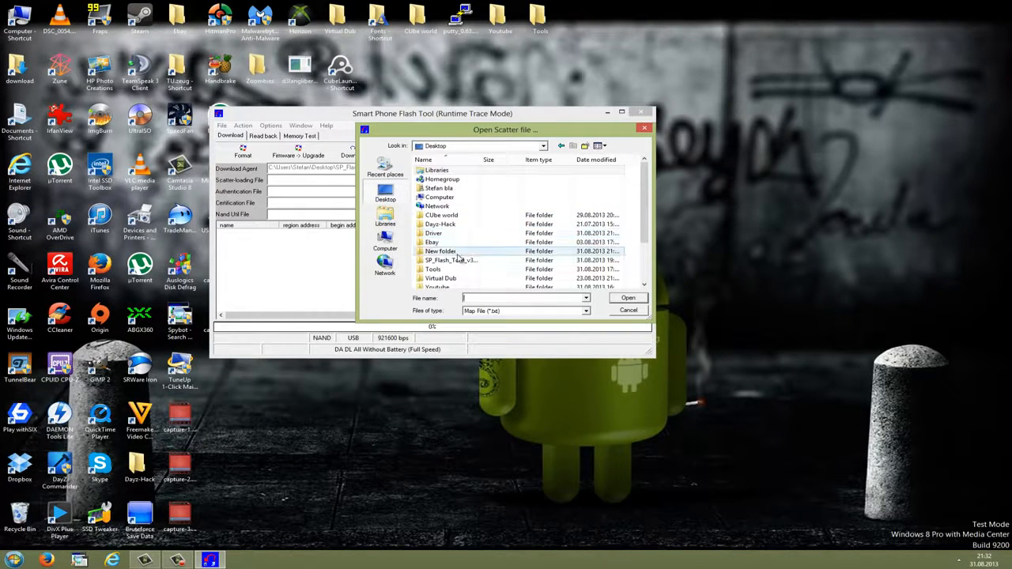
pyautogui.doubleClick(450, 260)
pyautogui.doubleClick(442, 210)
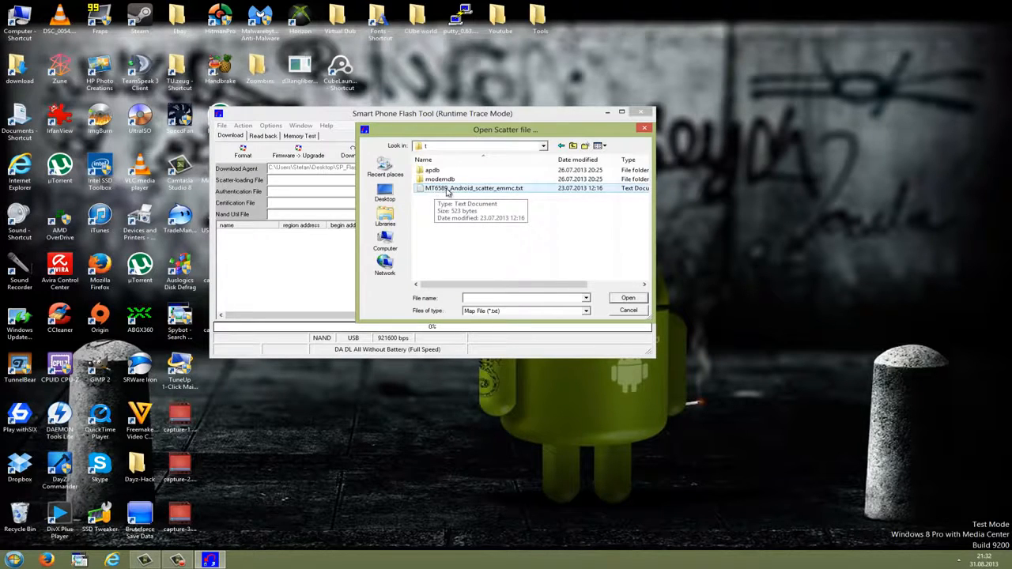
pyautogui.click(525, 190)
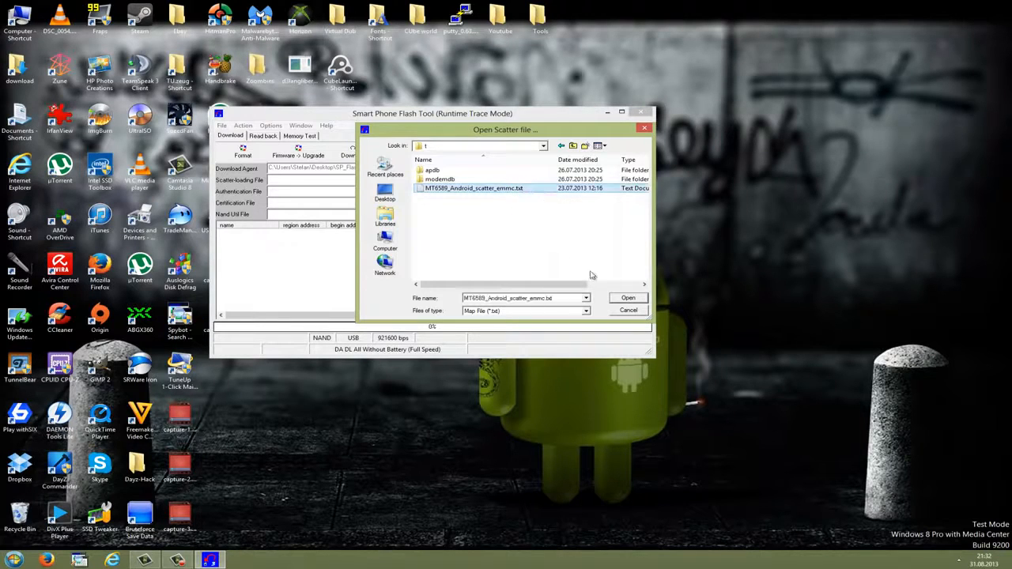
pyautogui.click(627, 298)
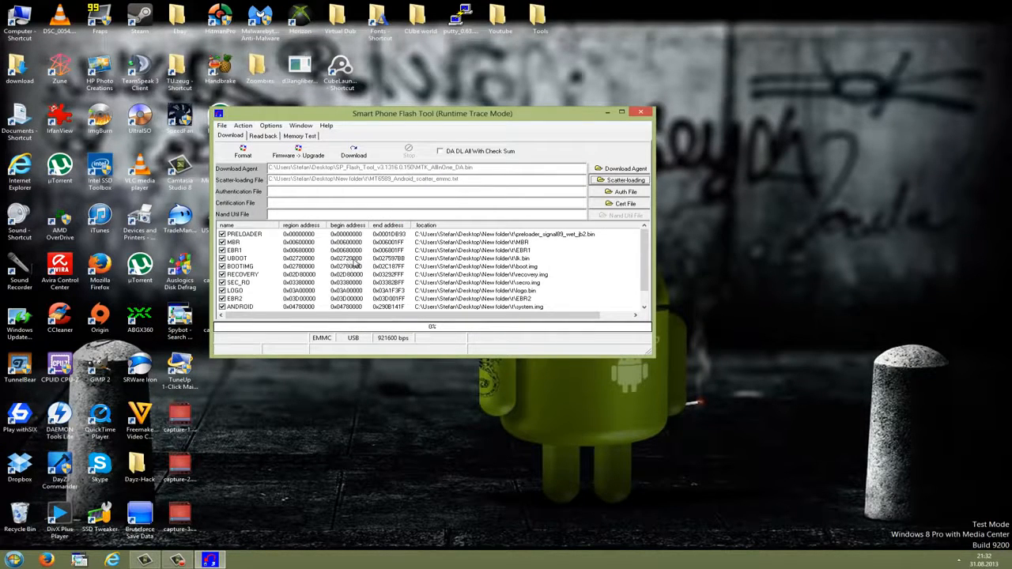
# - Review the loaded partition list from PRELOADER to USRDATA, checking the selected entries and their file locations
pyautogui.scroll(-1, 378, 269)
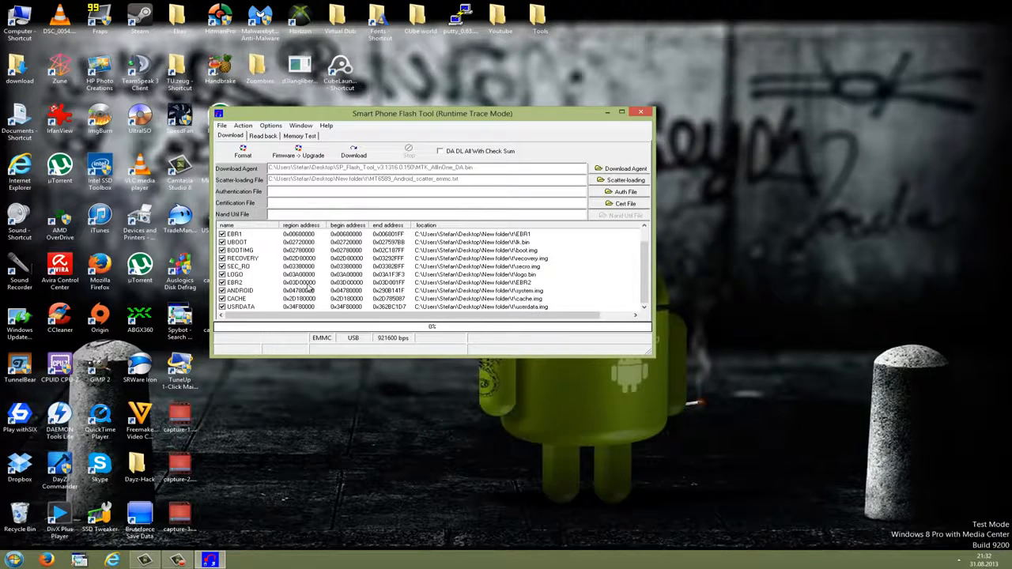
pyautogui.scroll(1, 310, 289)
pyautogui.scroll(-1, 278, 272)
pyautogui.scroll(1, 282, 288)
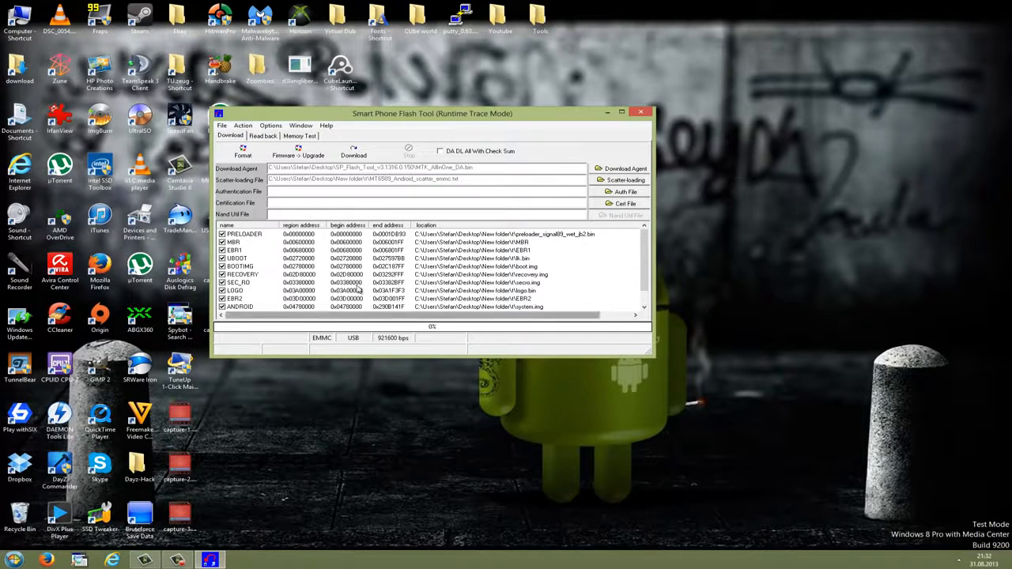
pyautogui.scroll(-1, 358, 289)
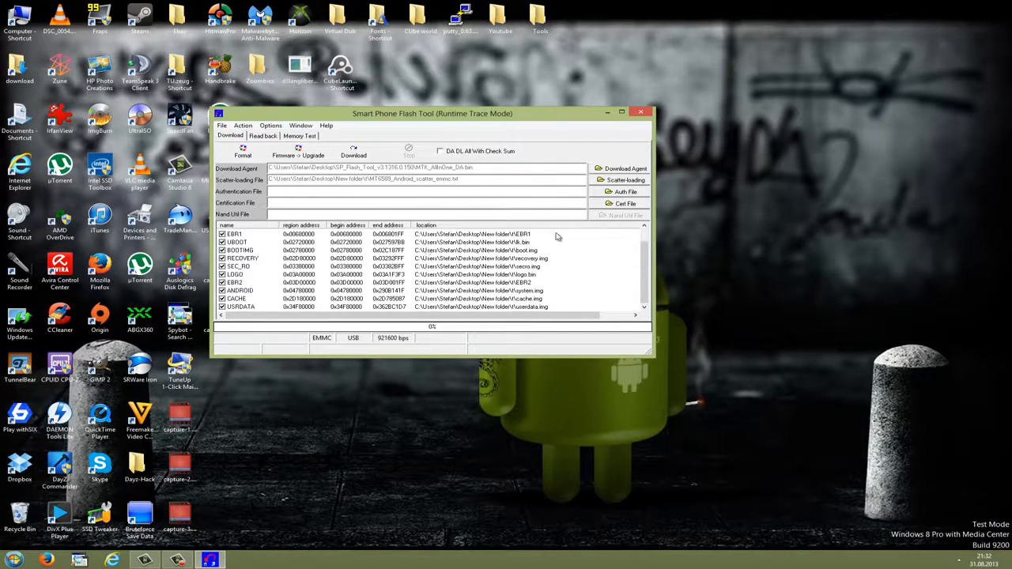
pyautogui.scroll(1, 229, 269)
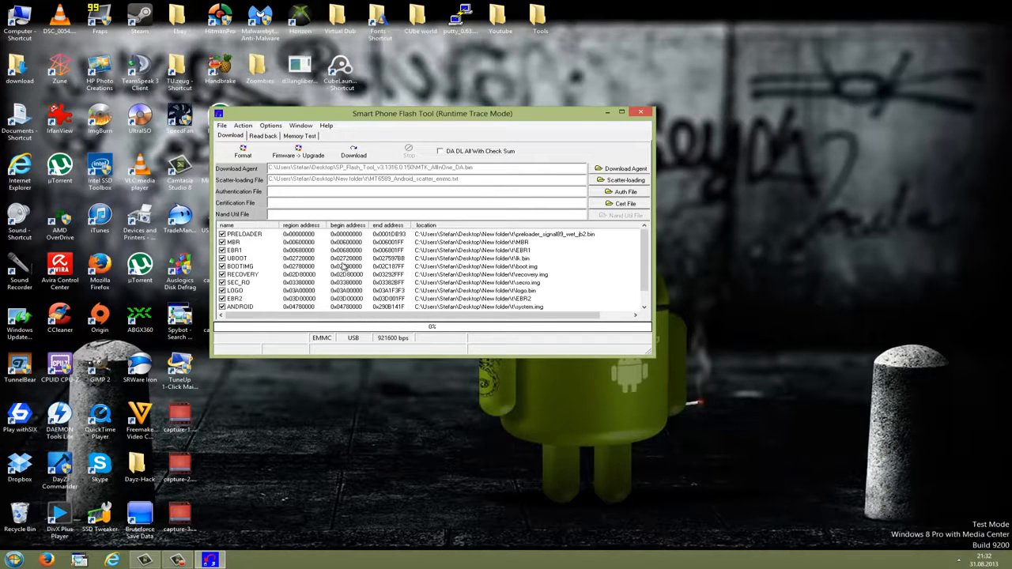
# - Check the speed setting for DA Download All and start the firmware download
pyautogui.click(270, 125)
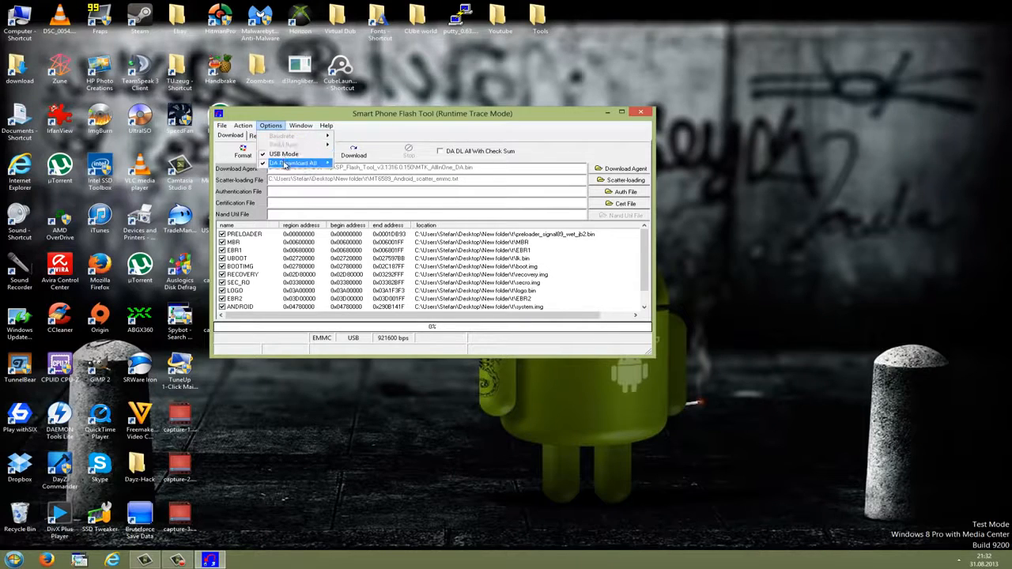
pyautogui.moveTo(299, 164)
pyautogui.moveTo(349, 166)
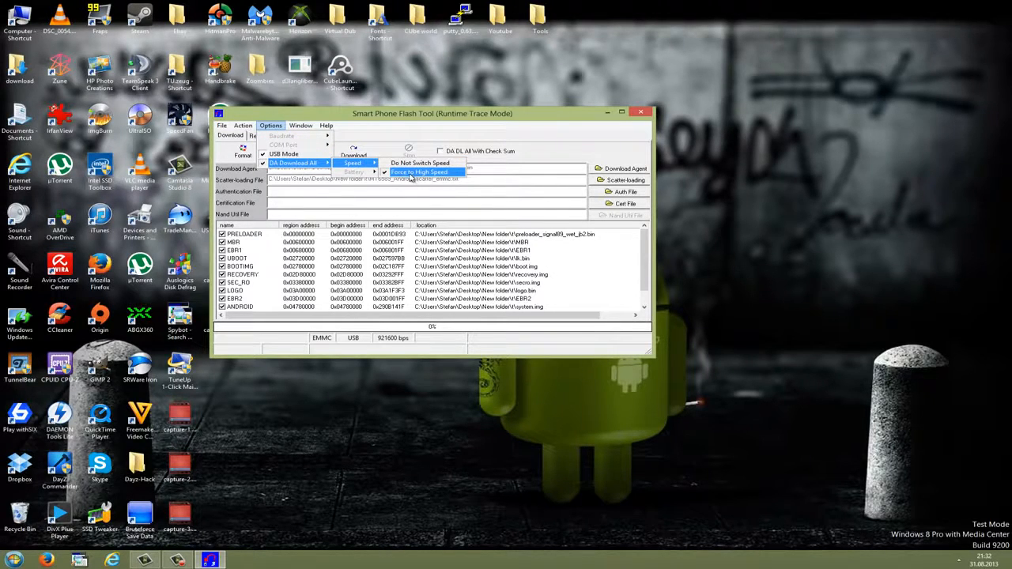
pyautogui.click(397, 213)
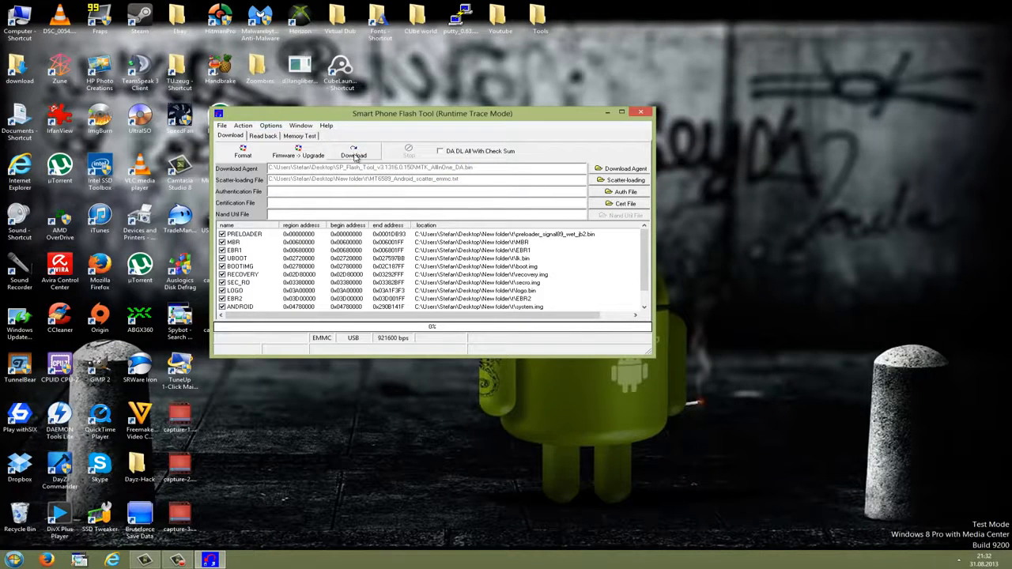
pyautogui.click(355, 158)
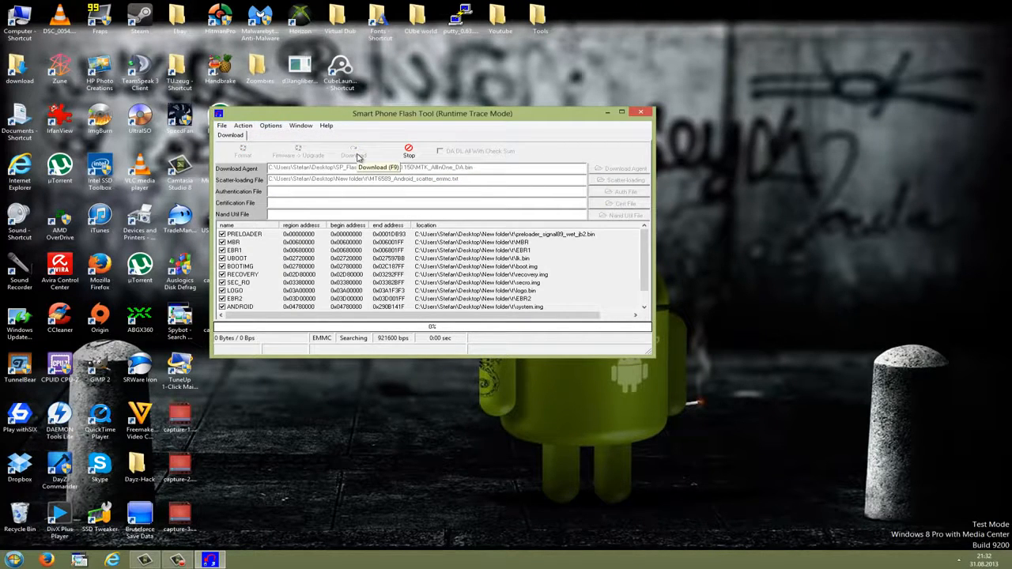